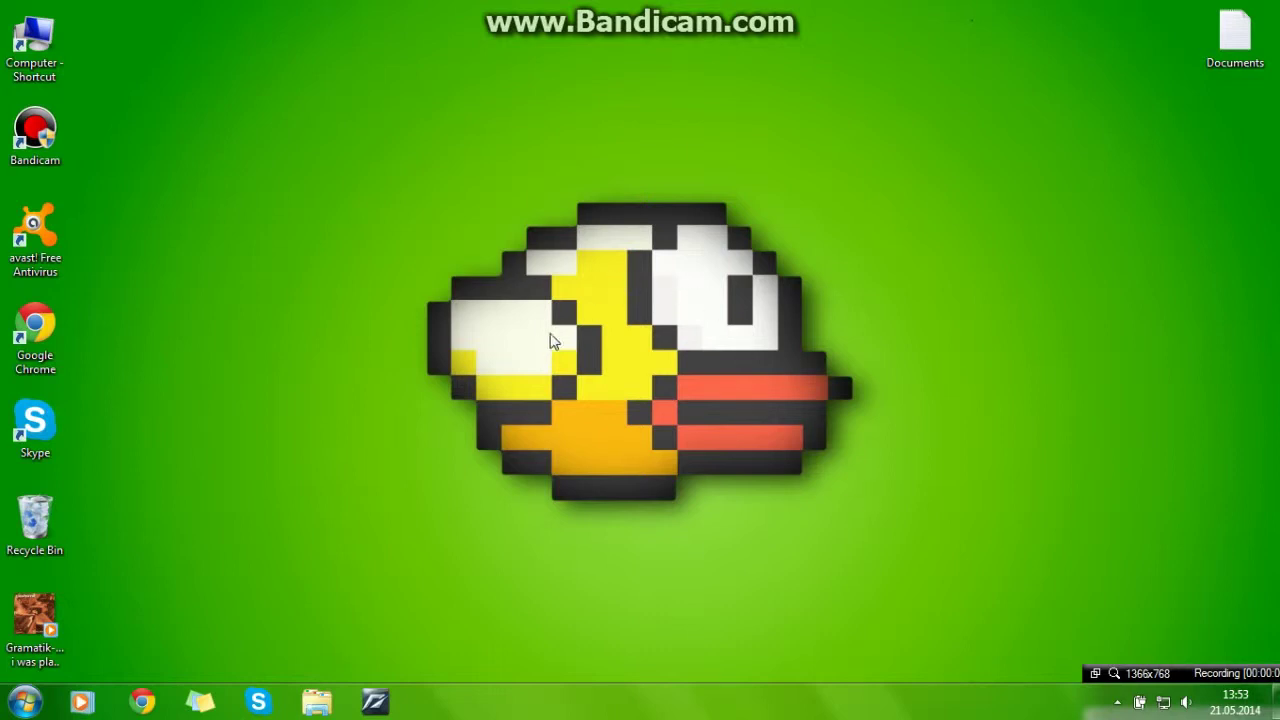
{"action": "right_click", "coordinate": [603, 292]}
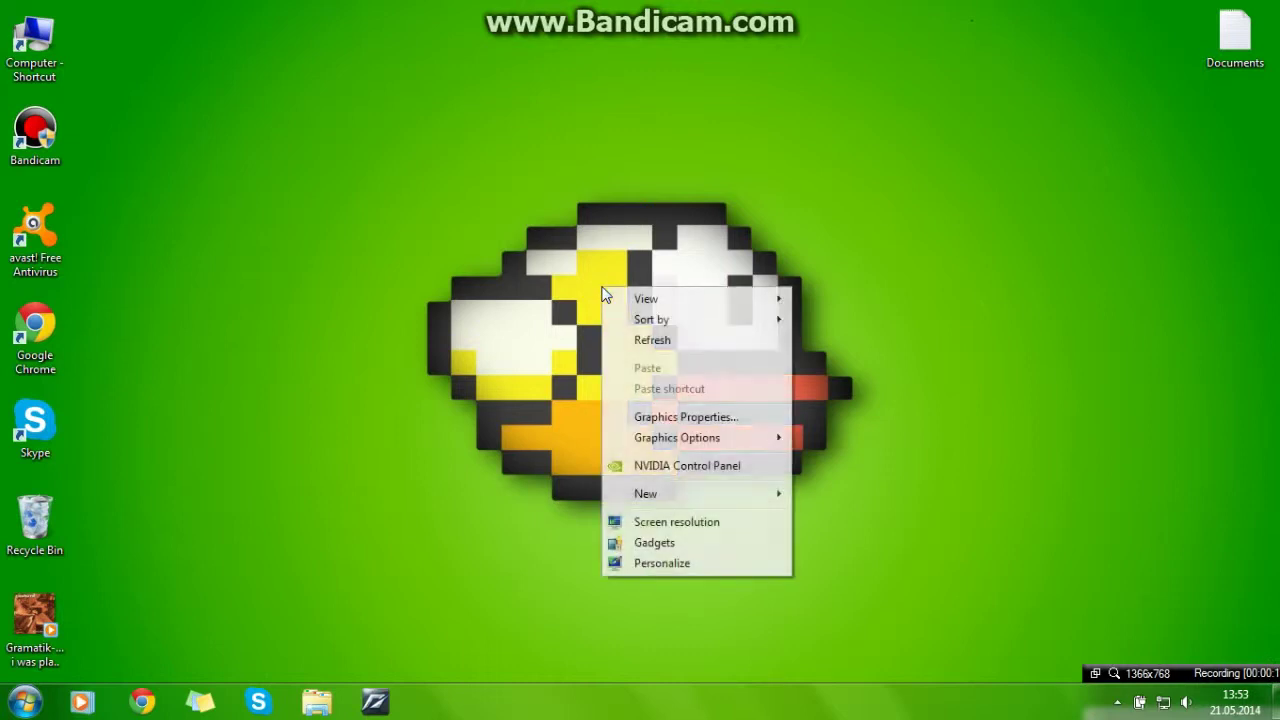
{"action": "left_click", "coordinate": [668, 340]}
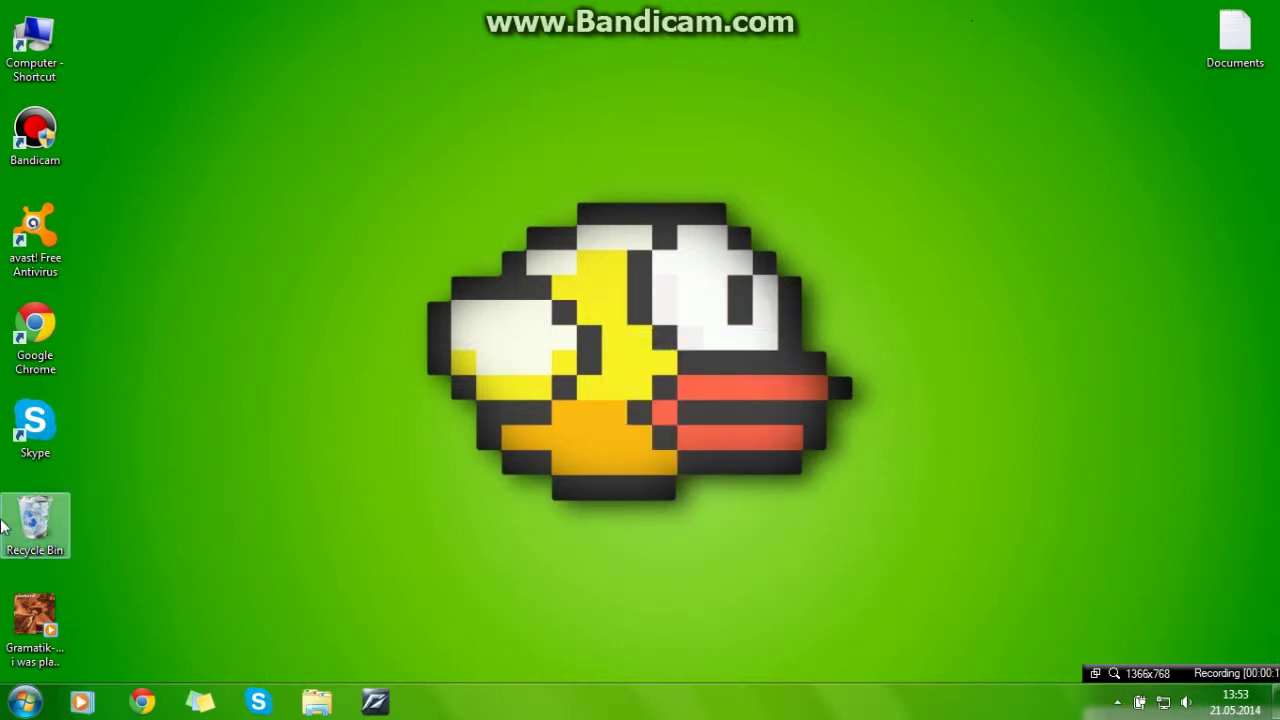
- Open Google Chrome and maximize its window
{"action": "left_click", "coordinate": [143, 702]}
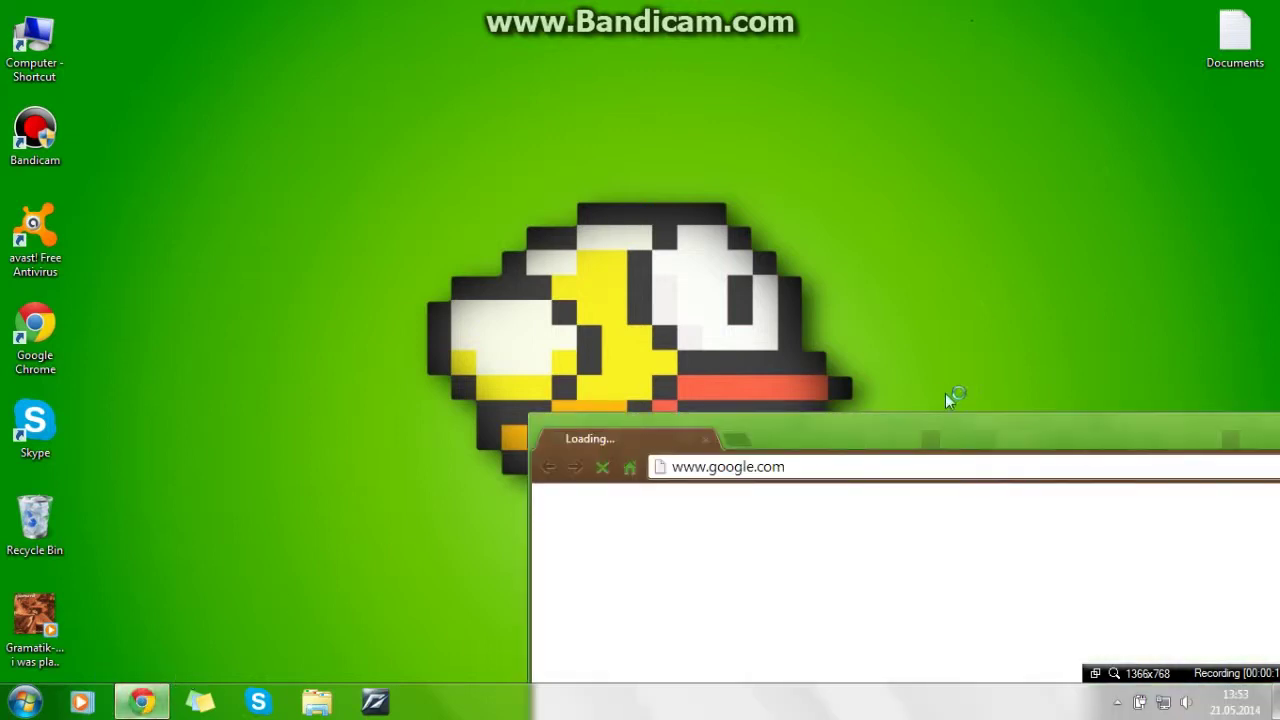
{"action": "left_click_drag", "start_coordinate": [940, 421], "coordinate": [669, 253]}
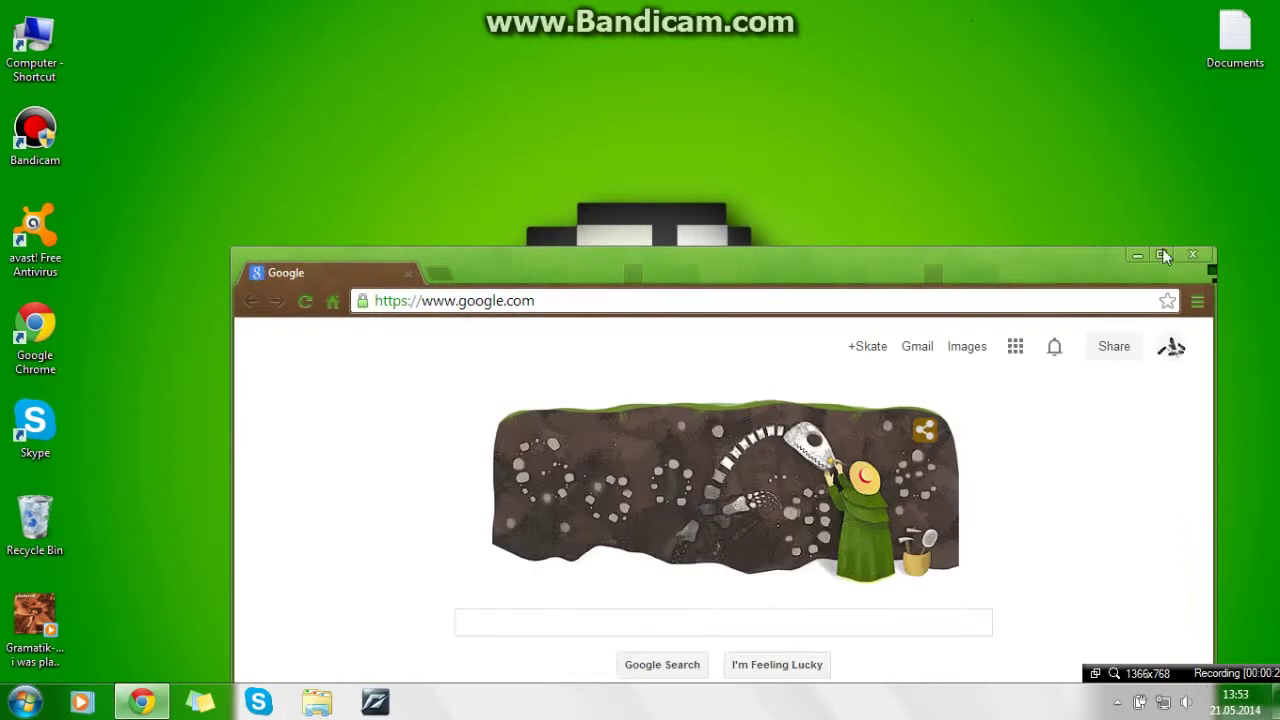
{"action": "left_click", "coordinate": [1163, 254]}
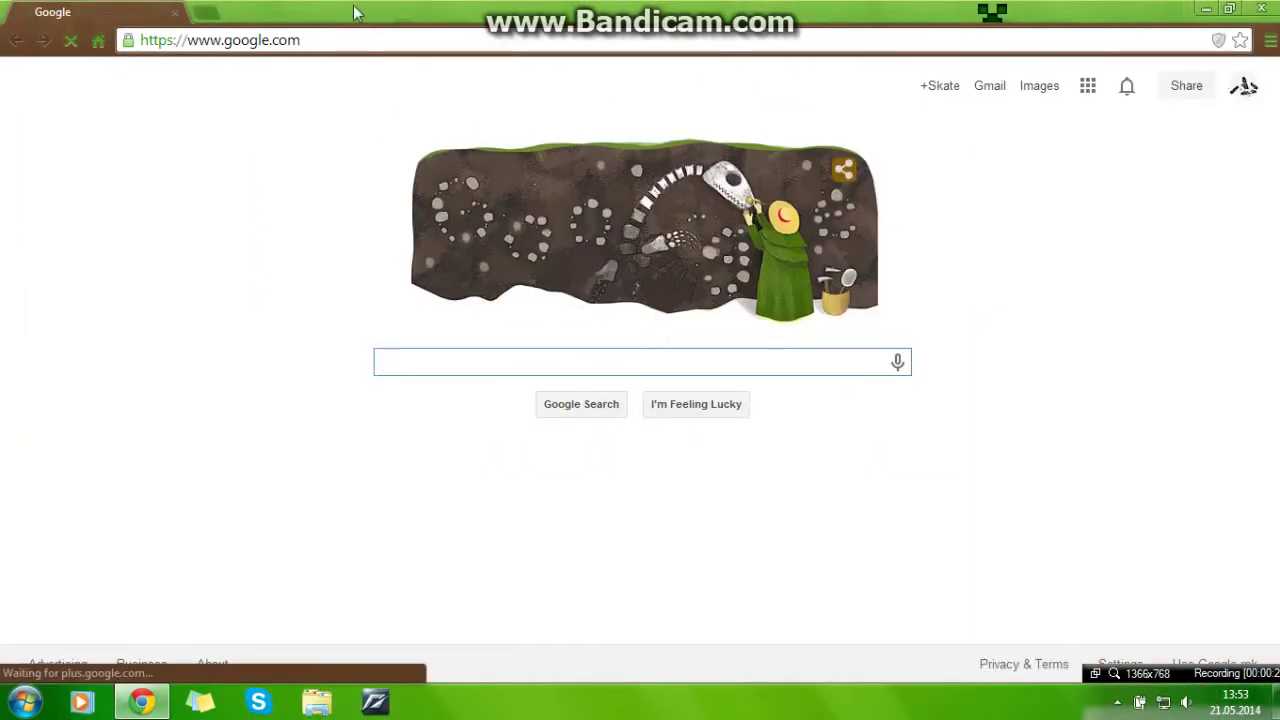
- Open the Chrome Web Store from the browser's apps page and show its Themes category
{"action": "left_click", "coordinate": [204, 16]}
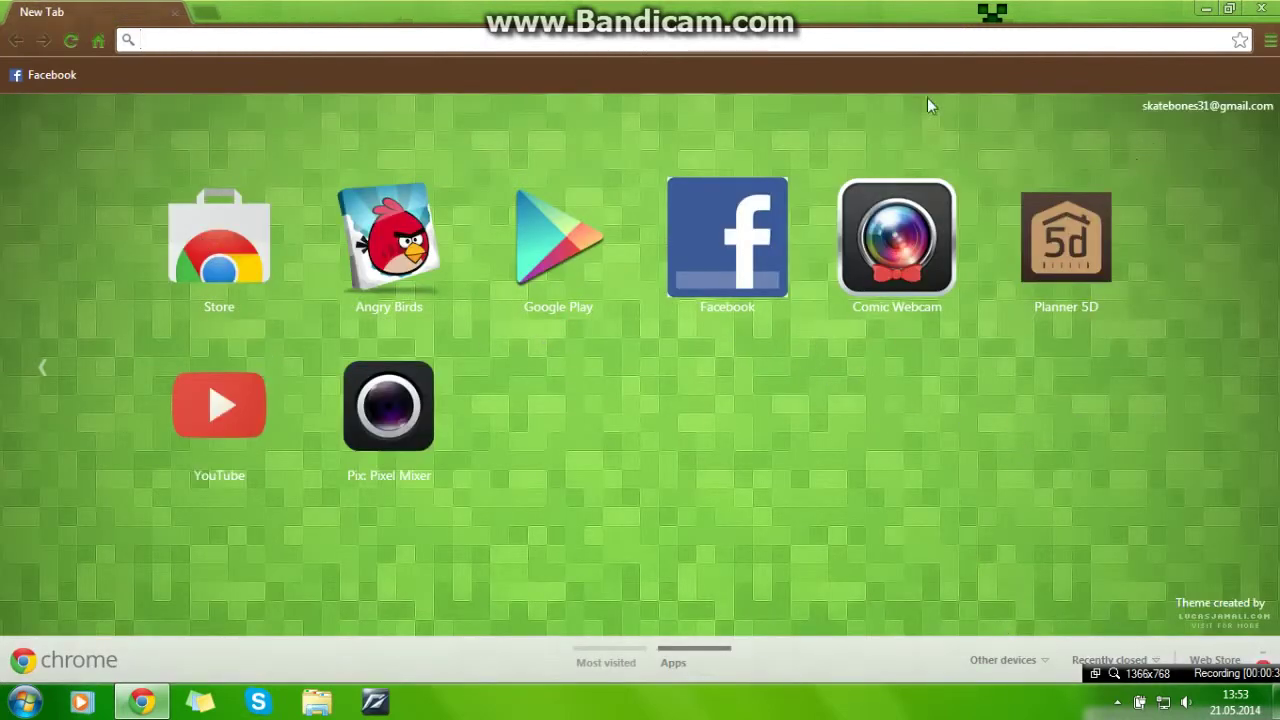
{"action": "left_click", "coordinate": [220, 276]}
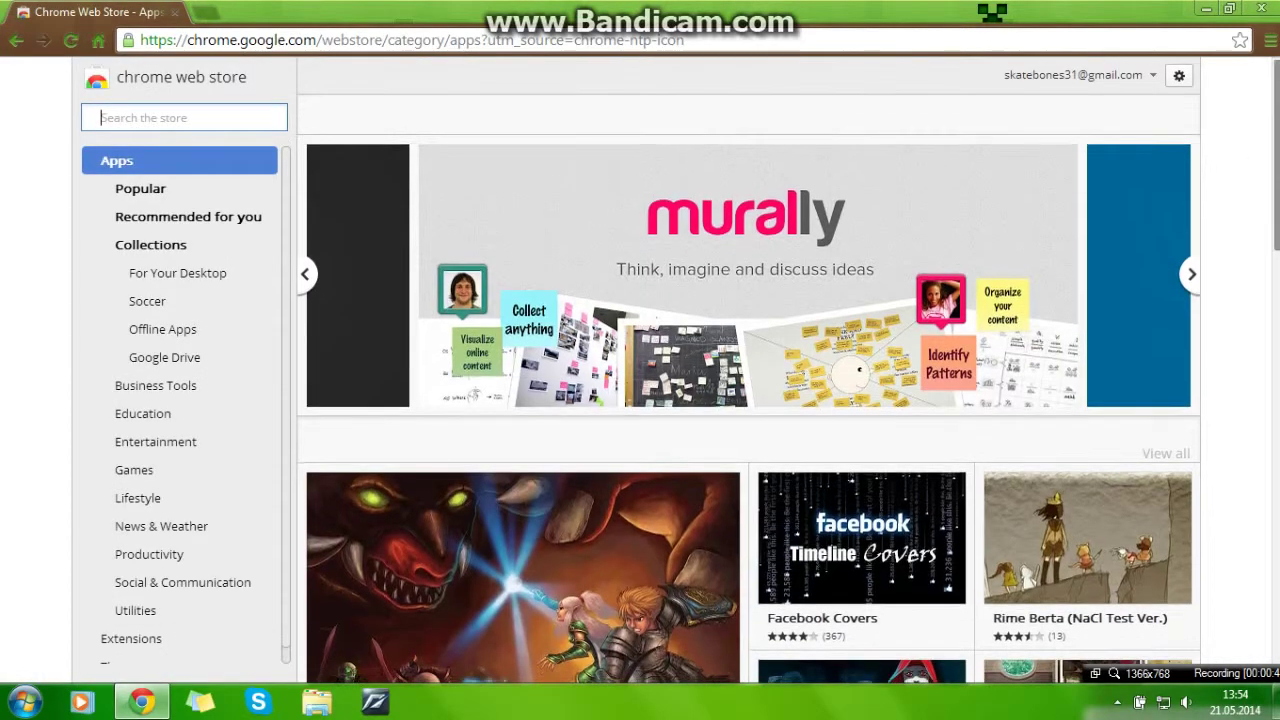
{"action": "scroll", "coordinate": [296, 288], "scroll_direction": "down", "scroll_amount": 2}
{"action": "scroll", "coordinate": [296, 288], "scroll_direction": "up", "scroll_amount": 1}
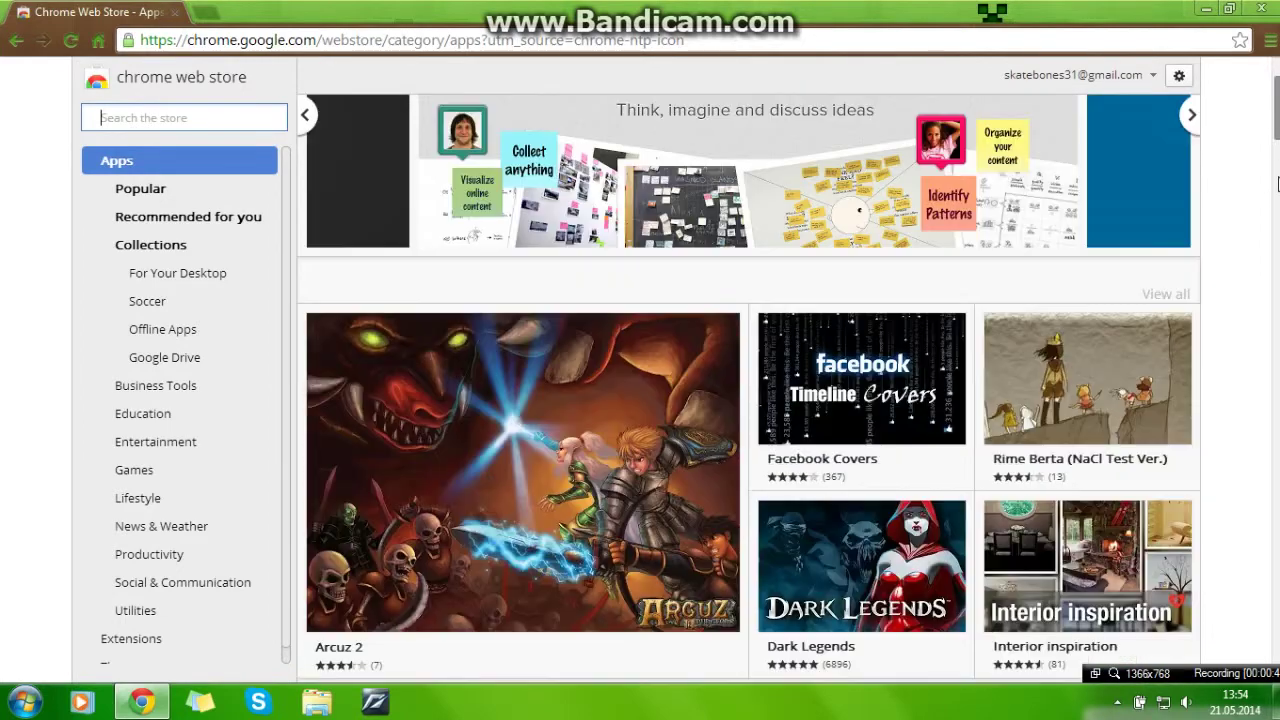
{"action": "scroll", "coordinate": [290, 320], "scroll_direction": "down", "scroll_amount": 1}
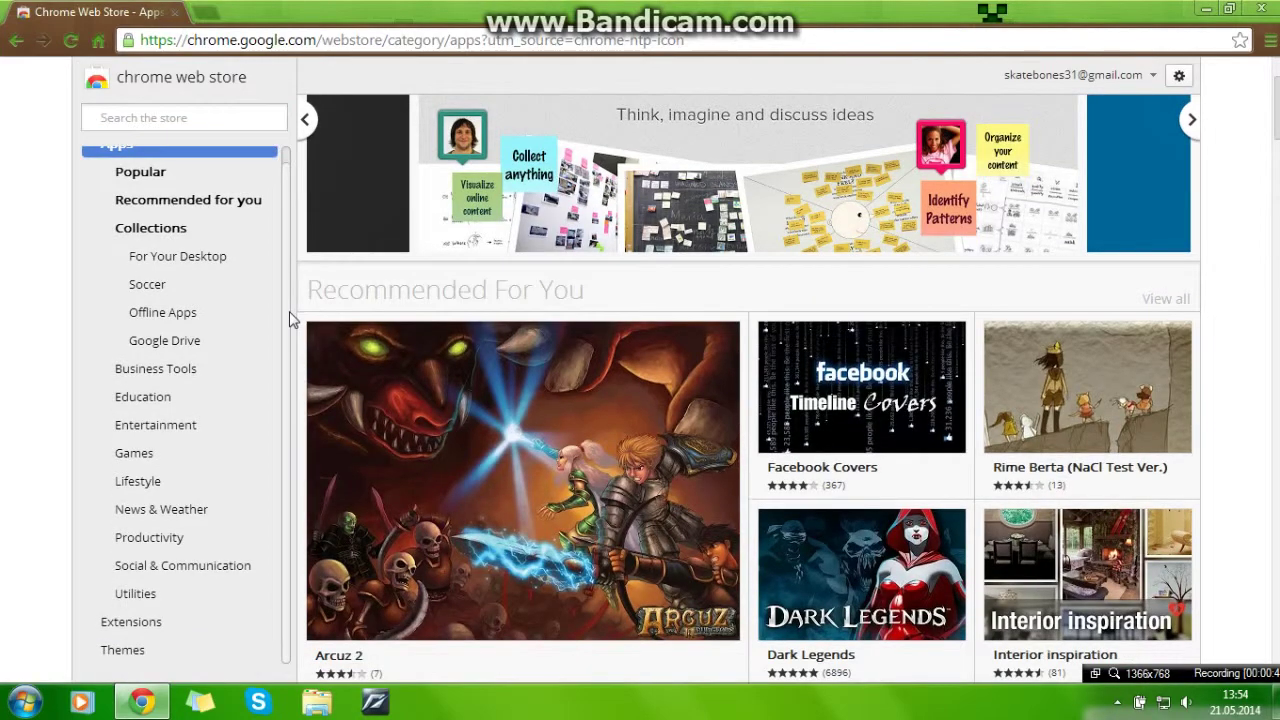
{"action": "left_click", "coordinate": [142, 660]}
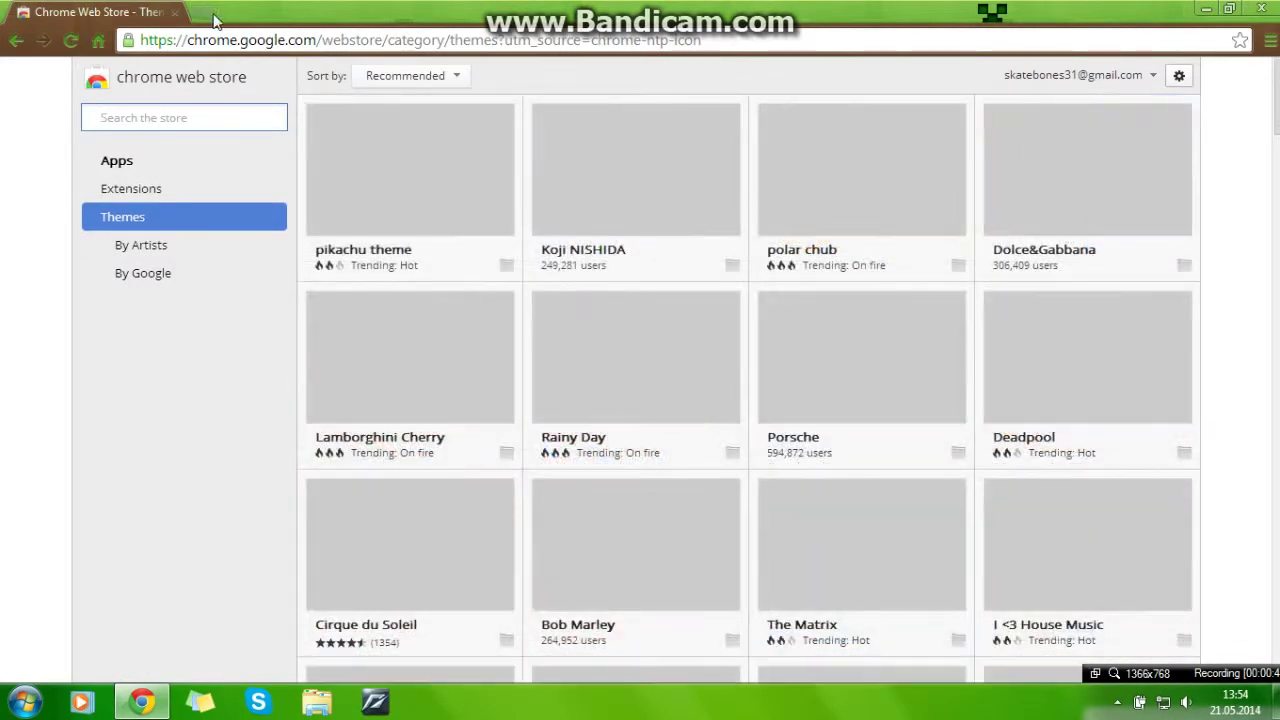
- Open the browser settings in a new tab and go from there to the theme gallery
{"action": "left_click", "coordinate": [205, 14]}
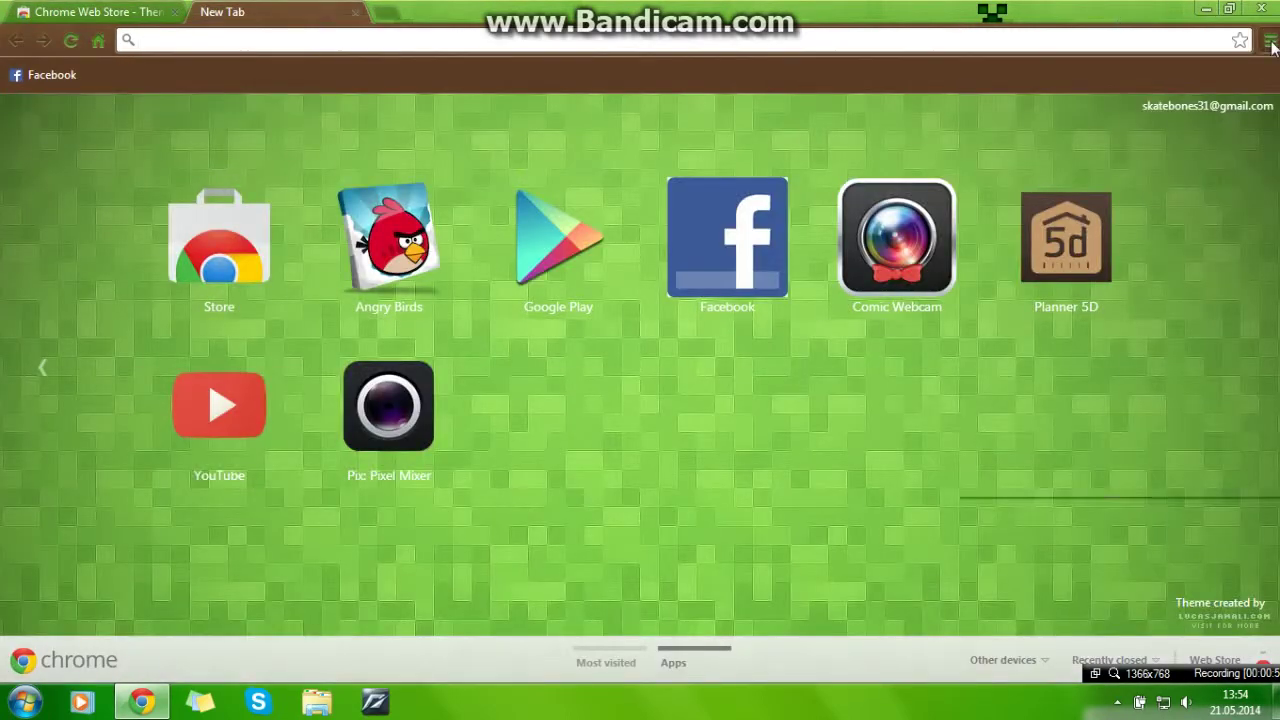
{"action": "left_click", "coordinate": [1270, 43]}
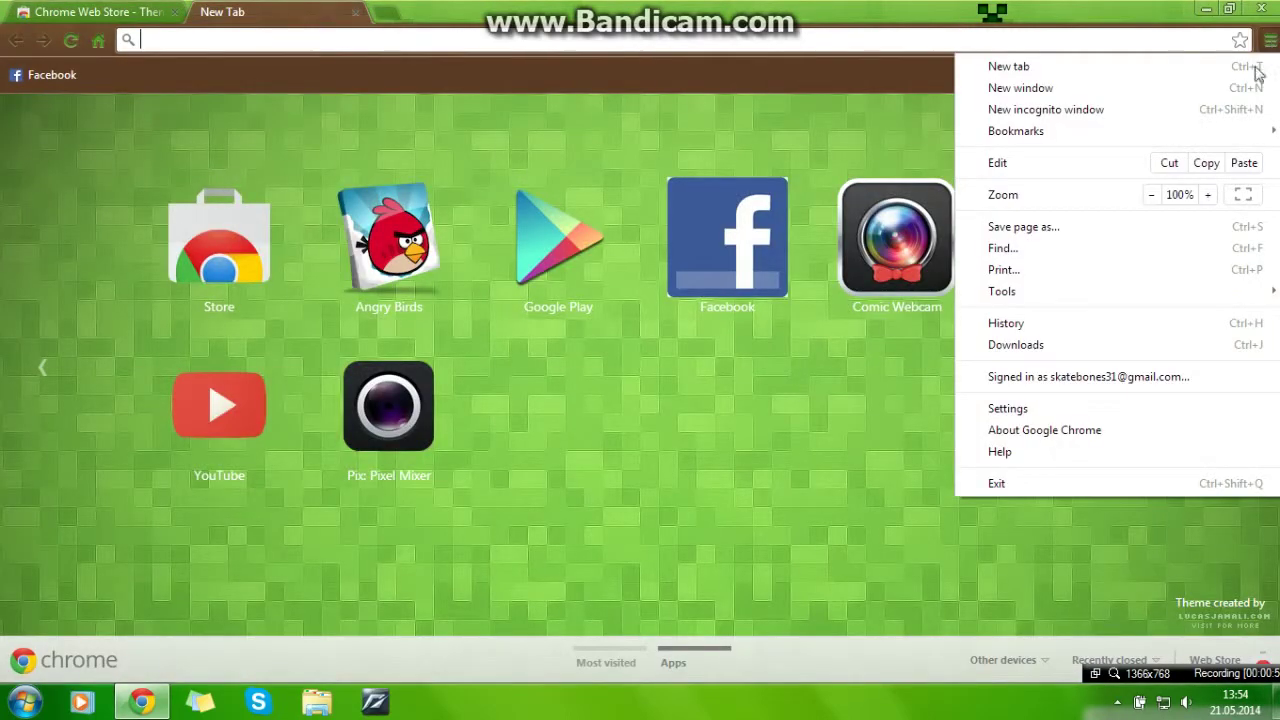
{"action": "left_click", "coordinate": [1055, 412]}
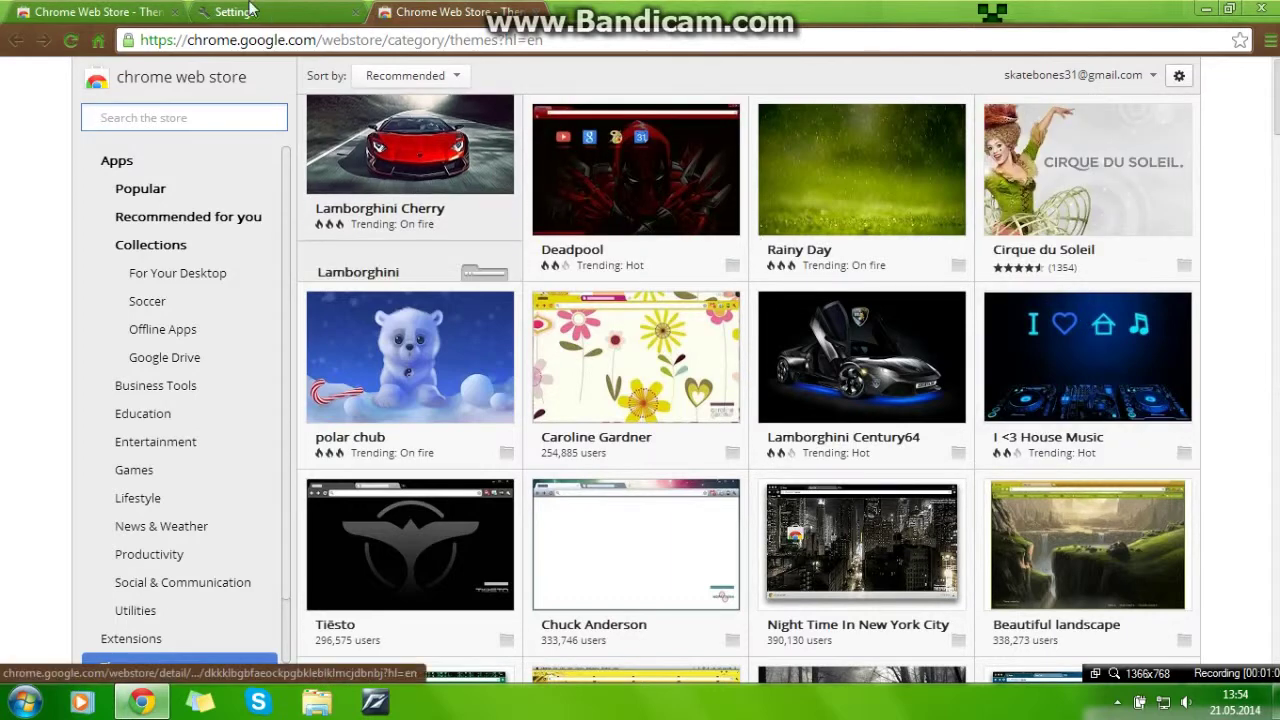
- Return to the first Chrome Web Store page, find the USA Independence Day Theme, view its details and close them
{"action": "left_click", "coordinate": [133, 10]}
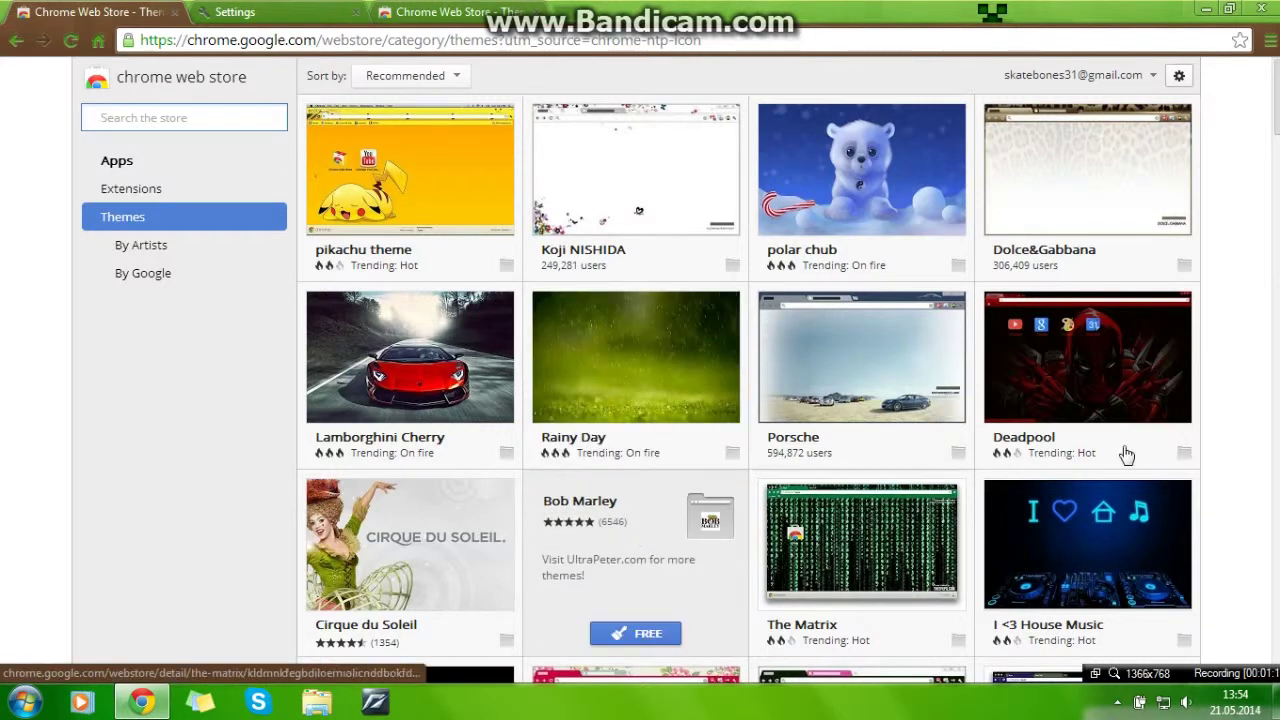
{"action": "mouse_move", "coordinate": [786, 374]}
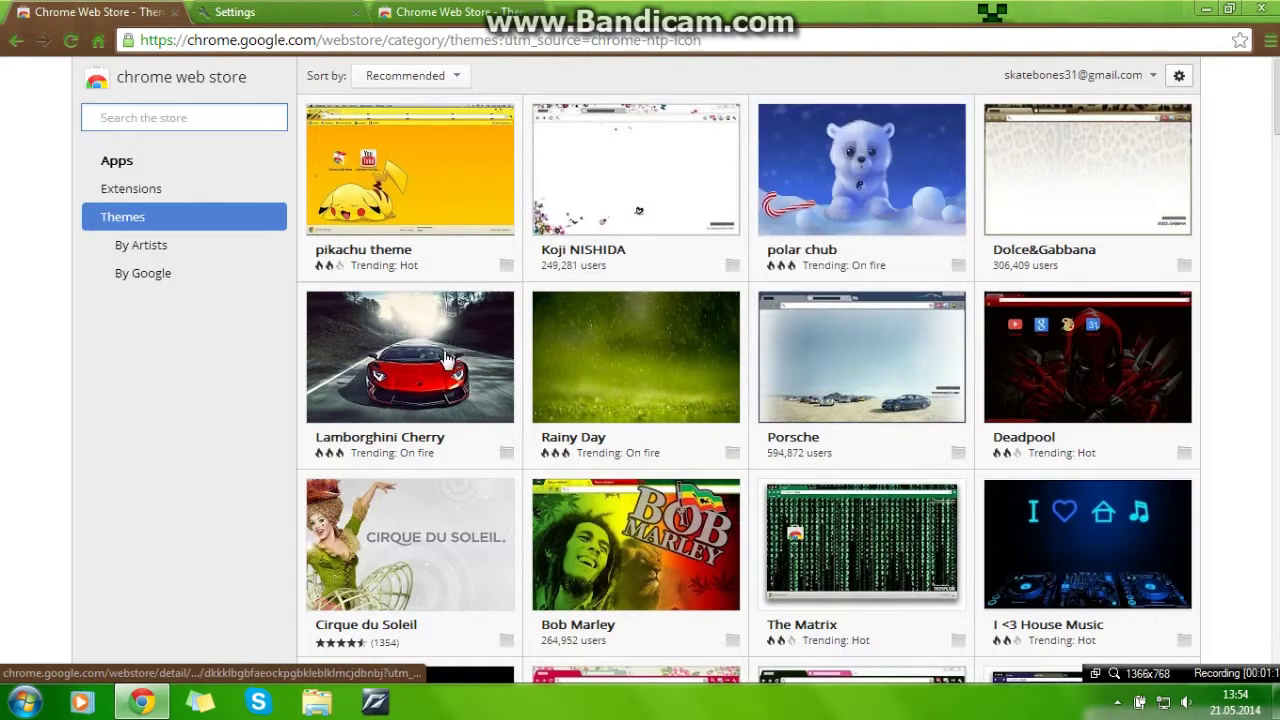
{"action": "left_click_drag", "start_coordinate": [1277, 131], "coordinate": [1277, 254]}
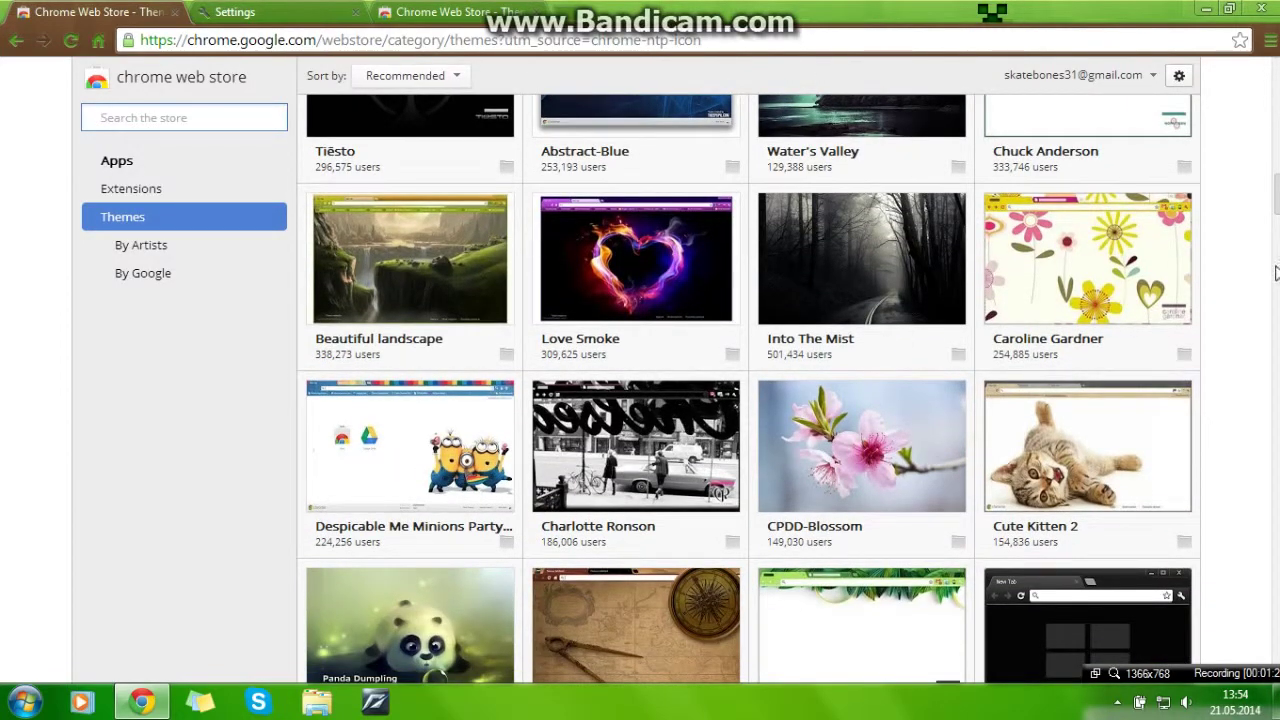
{"action": "left_click_drag", "start_coordinate": [1277, 202], "coordinate": [1277, 286]}
{"action": "mouse_move", "coordinate": [1128, 375]}
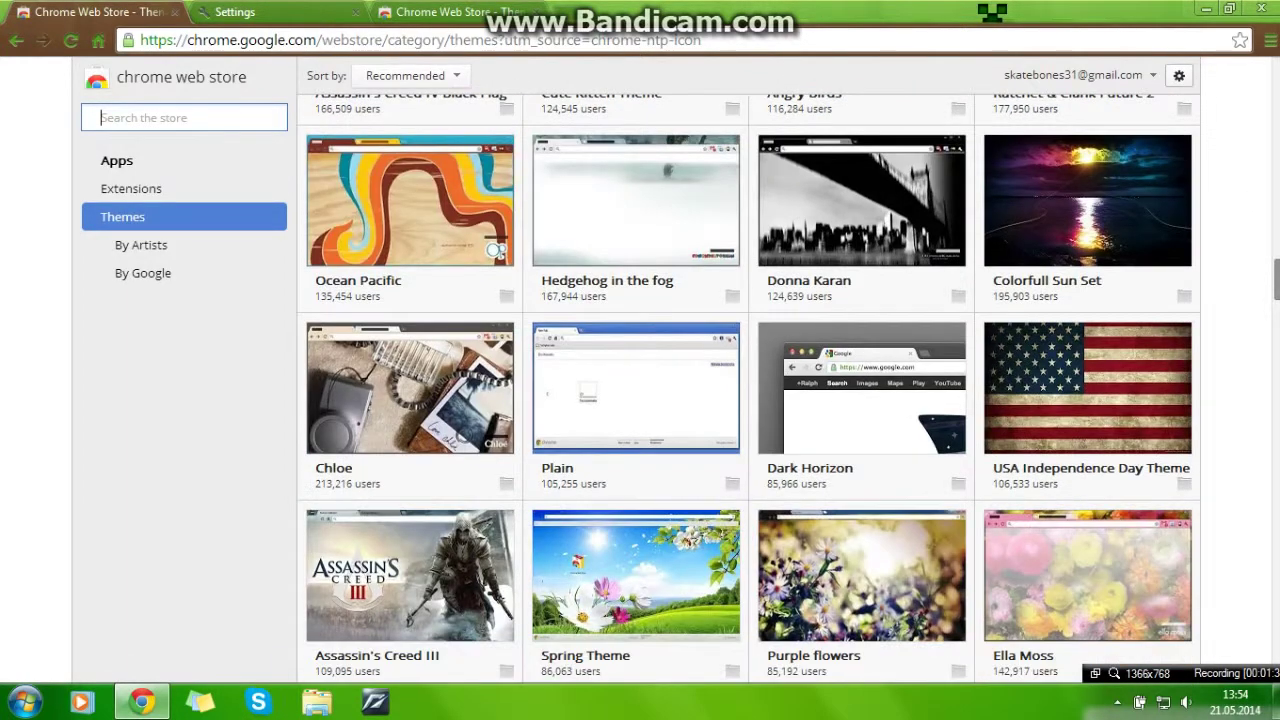
{"action": "left_click", "coordinate": [1163, 396]}
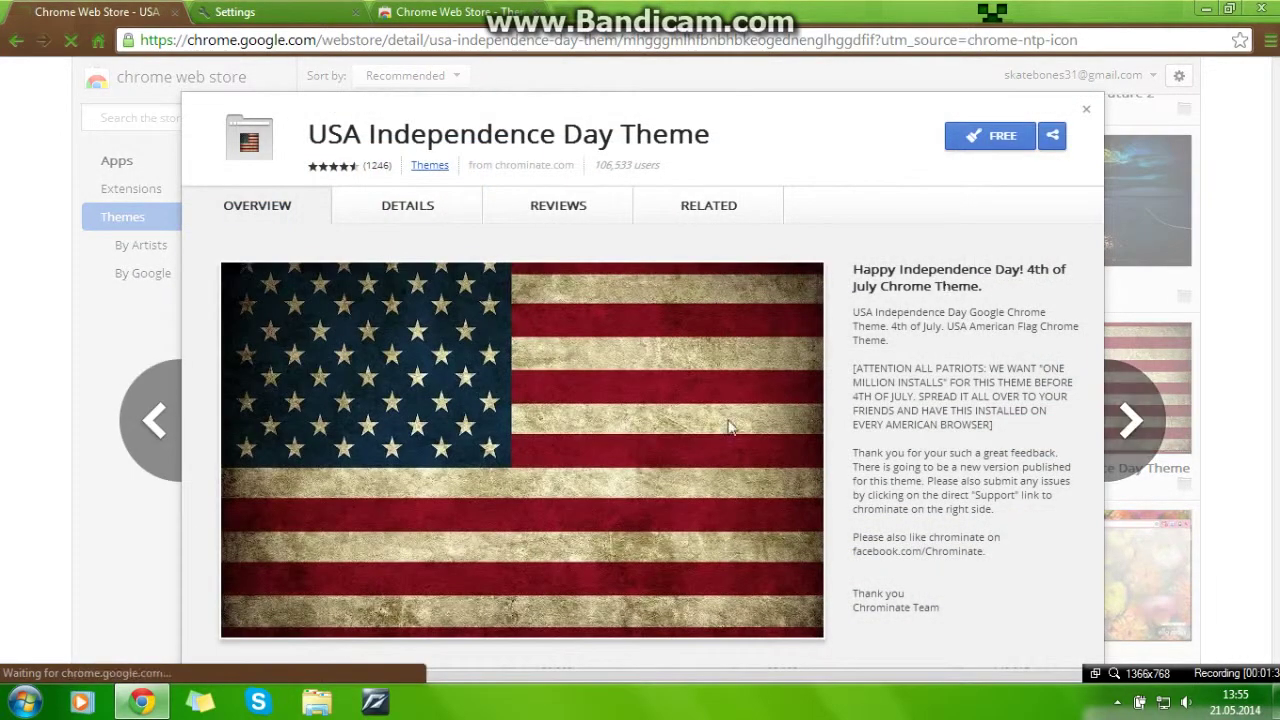
{"action": "left_click_drag", "start_coordinate": [730, 425], "coordinate": [765, 410]}
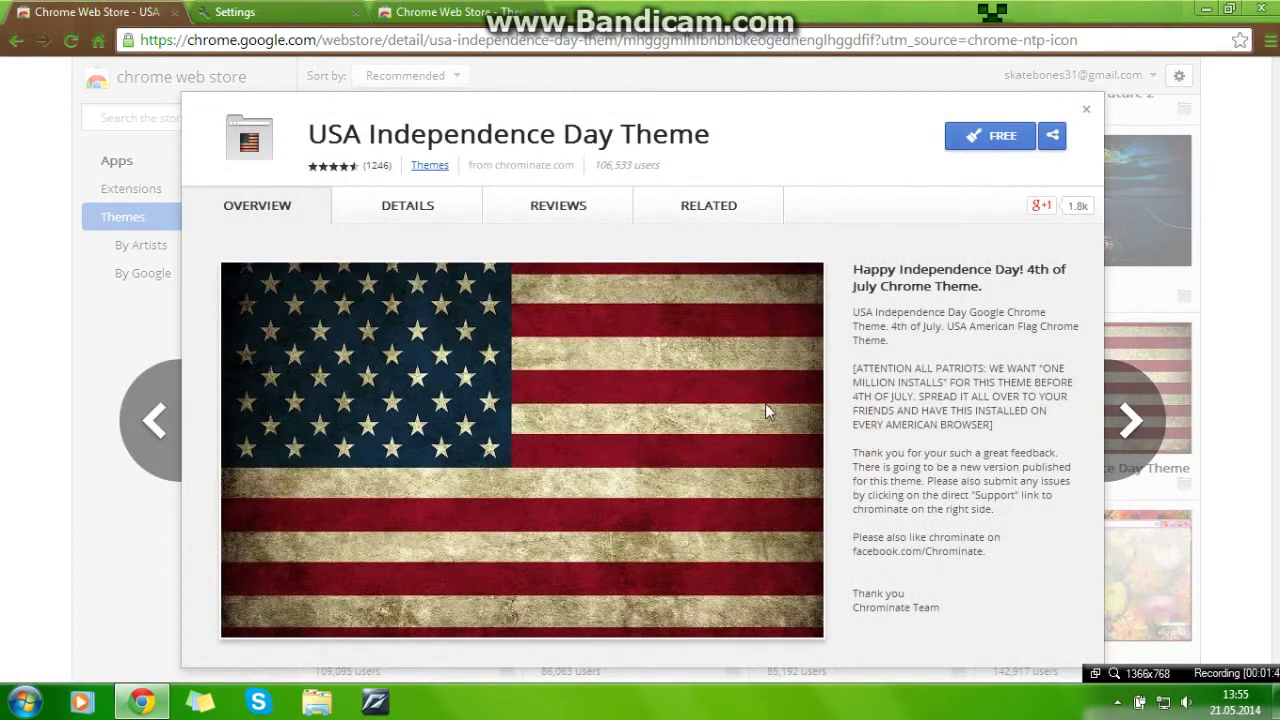
{"action": "left_click", "coordinate": [996, 148]}
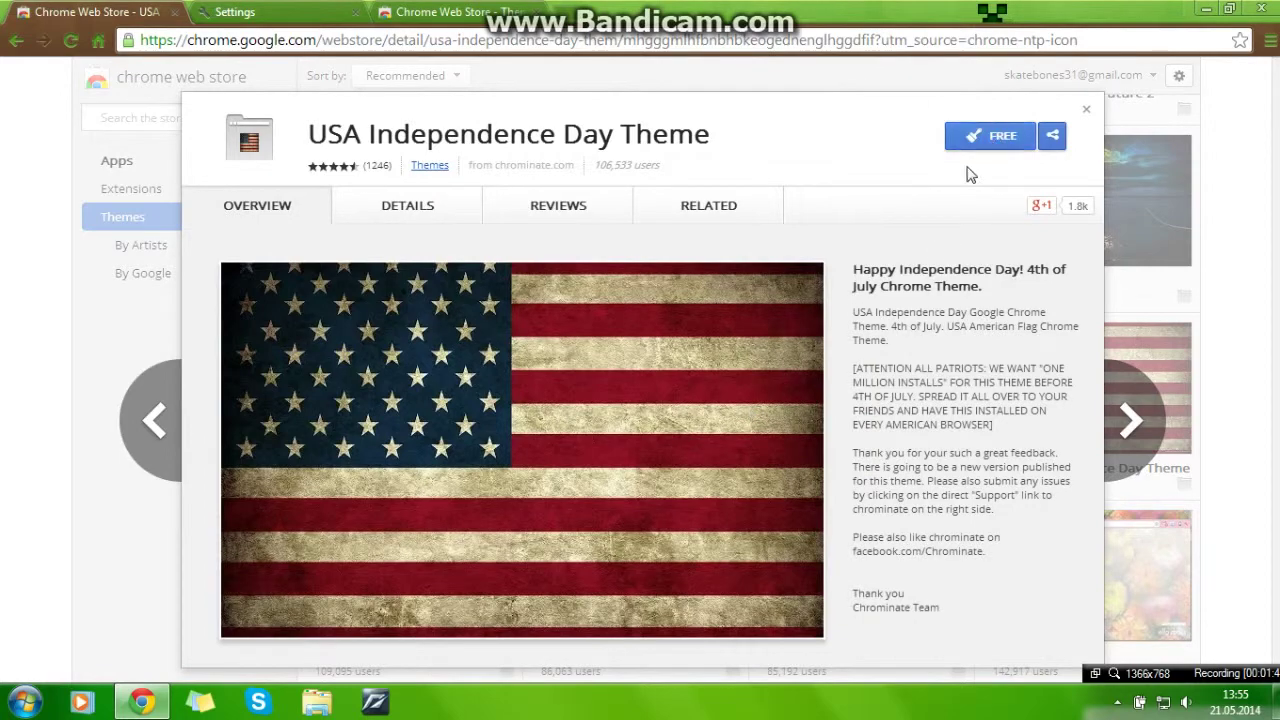
{"action": "left_click", "coordinate": [1086, 112]}
- Browse further through the recommended themes in the Chrome Web Store to look for one to install
{"action": "scroll", "coordinate": [748, 390], "scroll_direction": "down", "scroll_amount": 8}
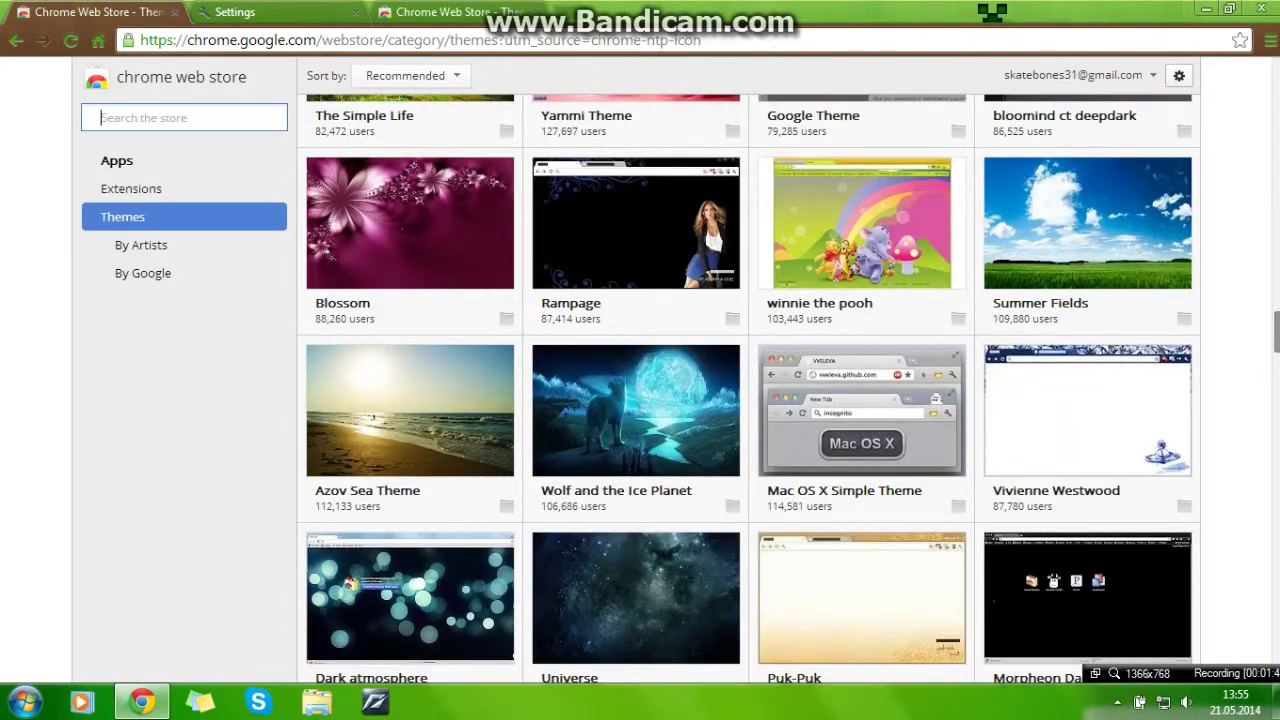
{"action": "left_click_drag", "start_coordinate": [1276, 330], "coordinate": [1272, 453]}
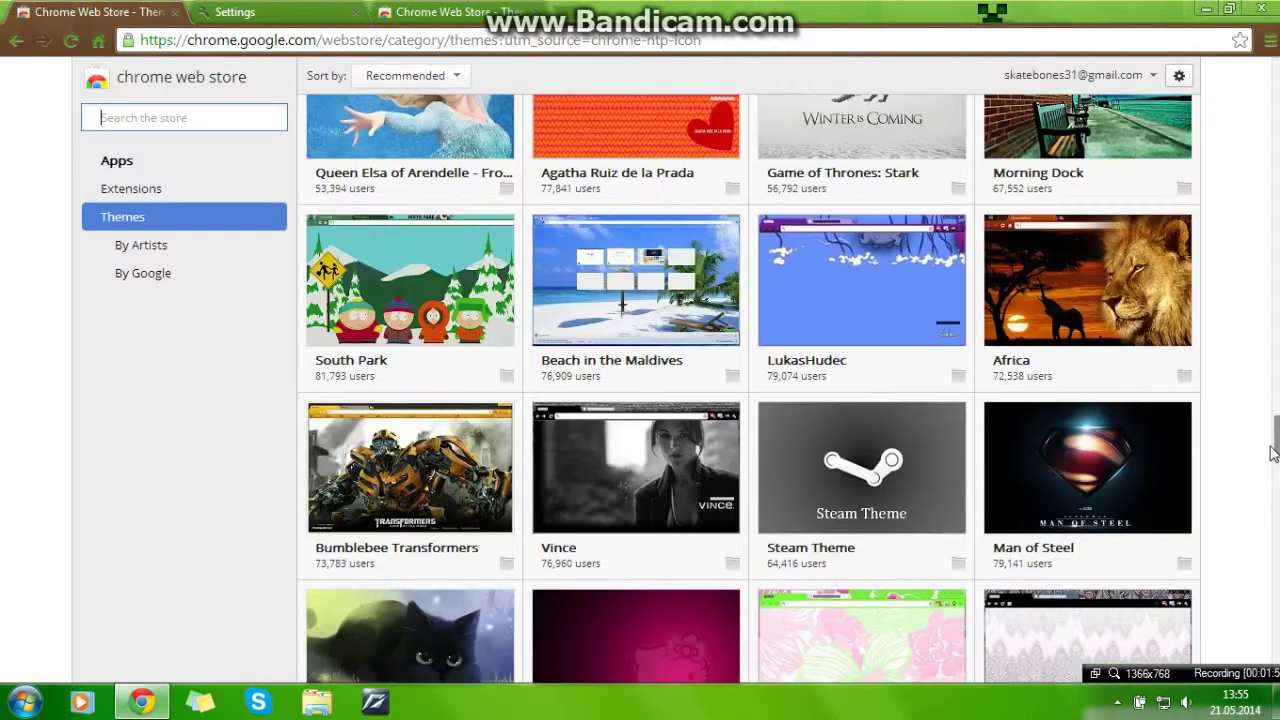
{"action": "scroll", "coordinate": [1266, 517], "scroll_direction": "down", "scroll_amount": 10}
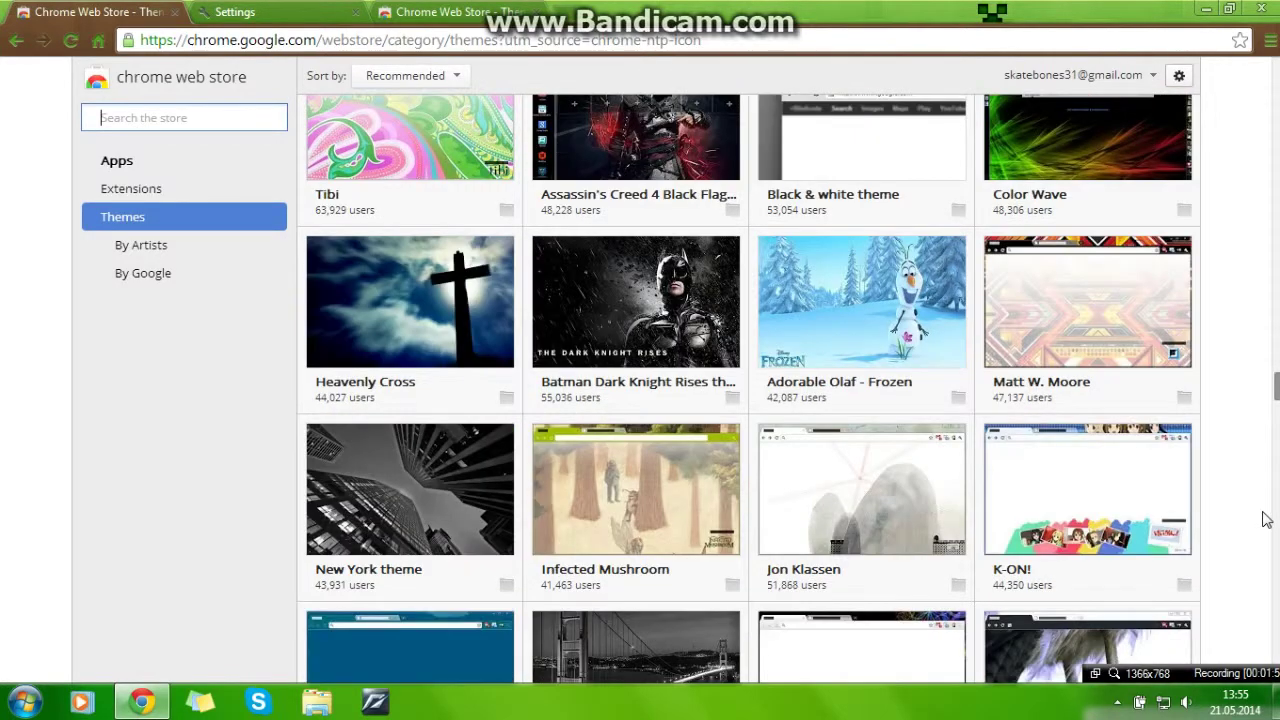
{"action": "scroll", "coordinate": [748, 390], "scroll_direction": "down", "scroll_amount": 3}
{"action": "scroll", "coordinate": [842, 140], "scroll_direction": "down", "scroll_amount": 2}
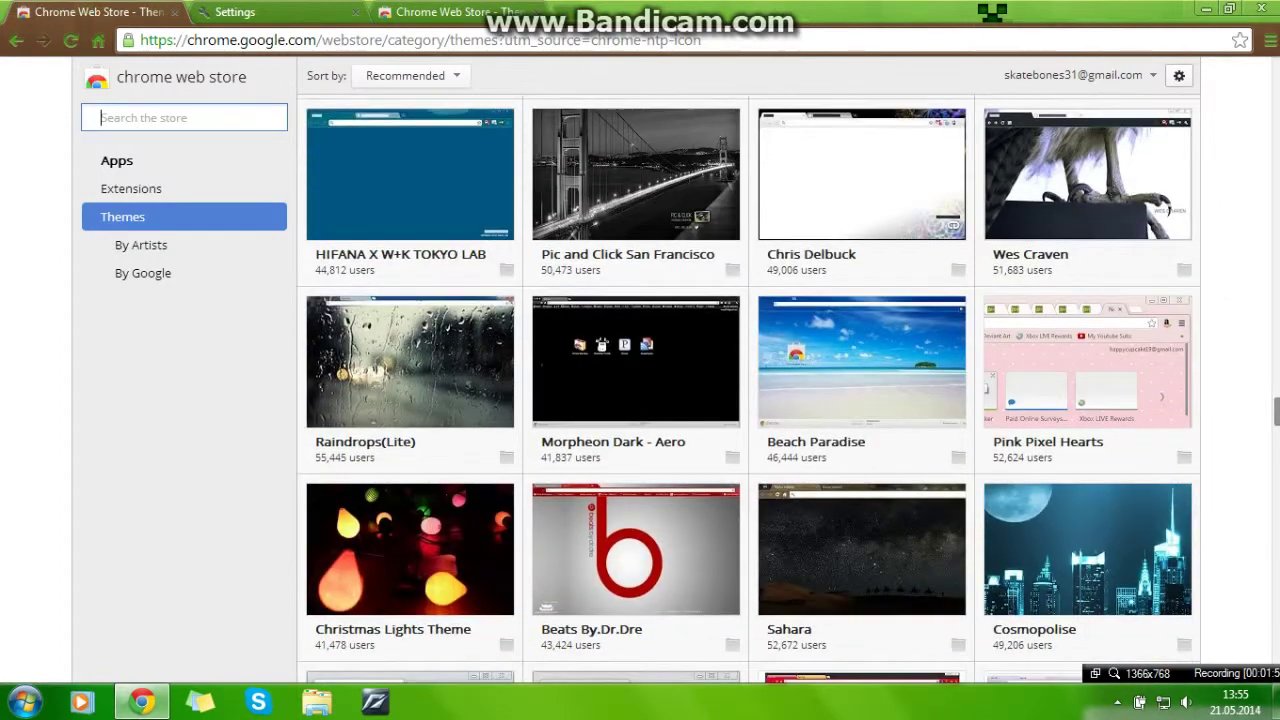
{"action": "scroll", "coordinate": [748, 390], "scroll_direction": "down", "scroll_amount": 4}
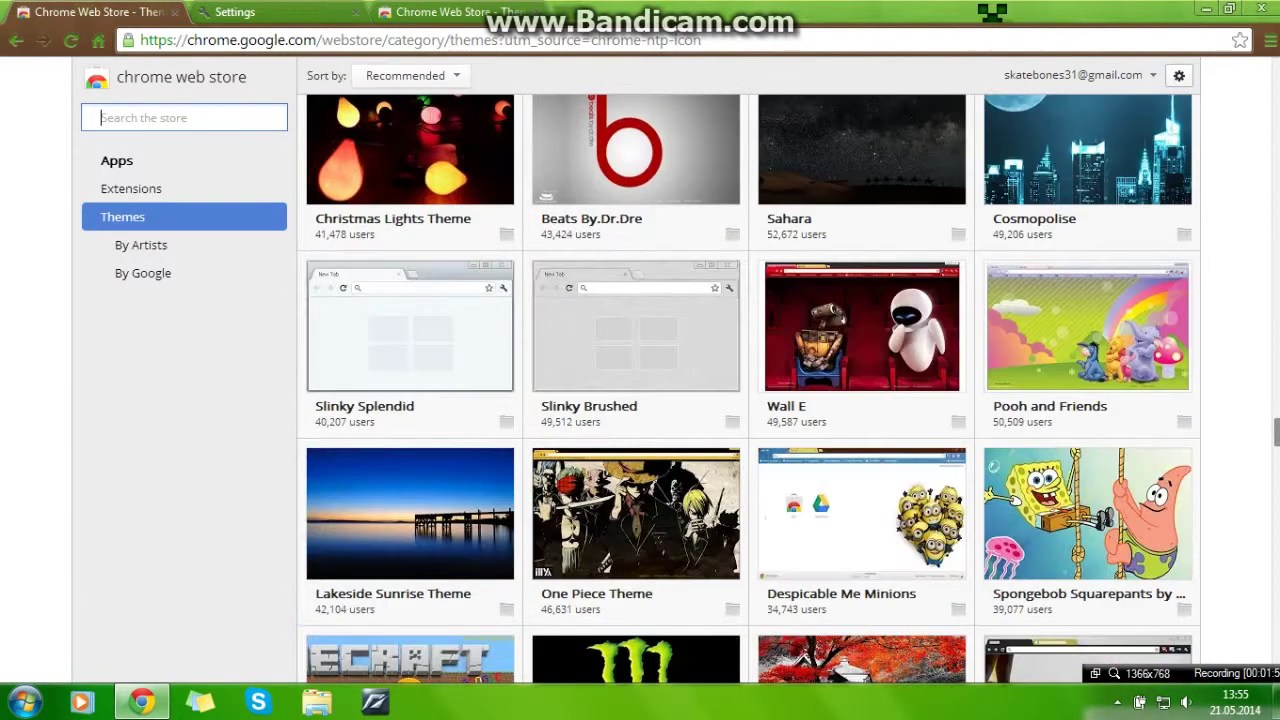
{"action": "scroll", "coordinate": [748, 390], "scroll_direction": "down", "scroll_amount": 7}
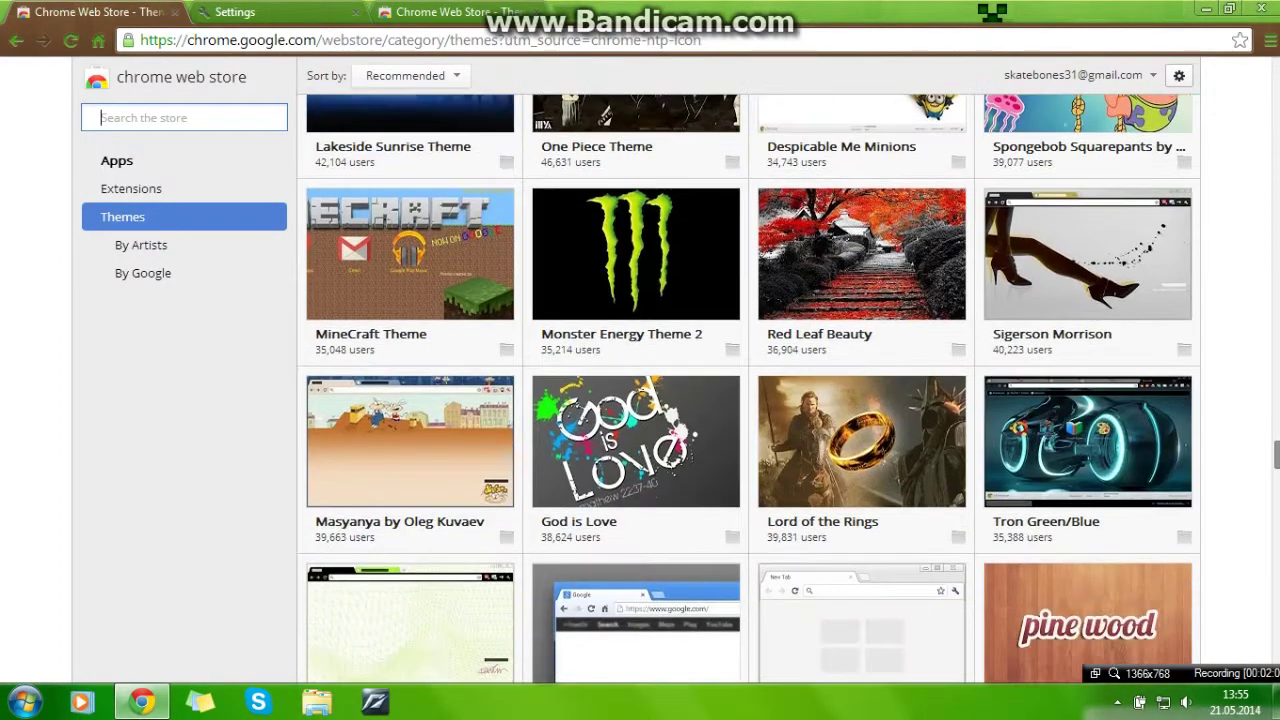
{"action": "scroll", "coordinate": [748, 390], "scroll_direction": "down", "scroll_amount": 1}
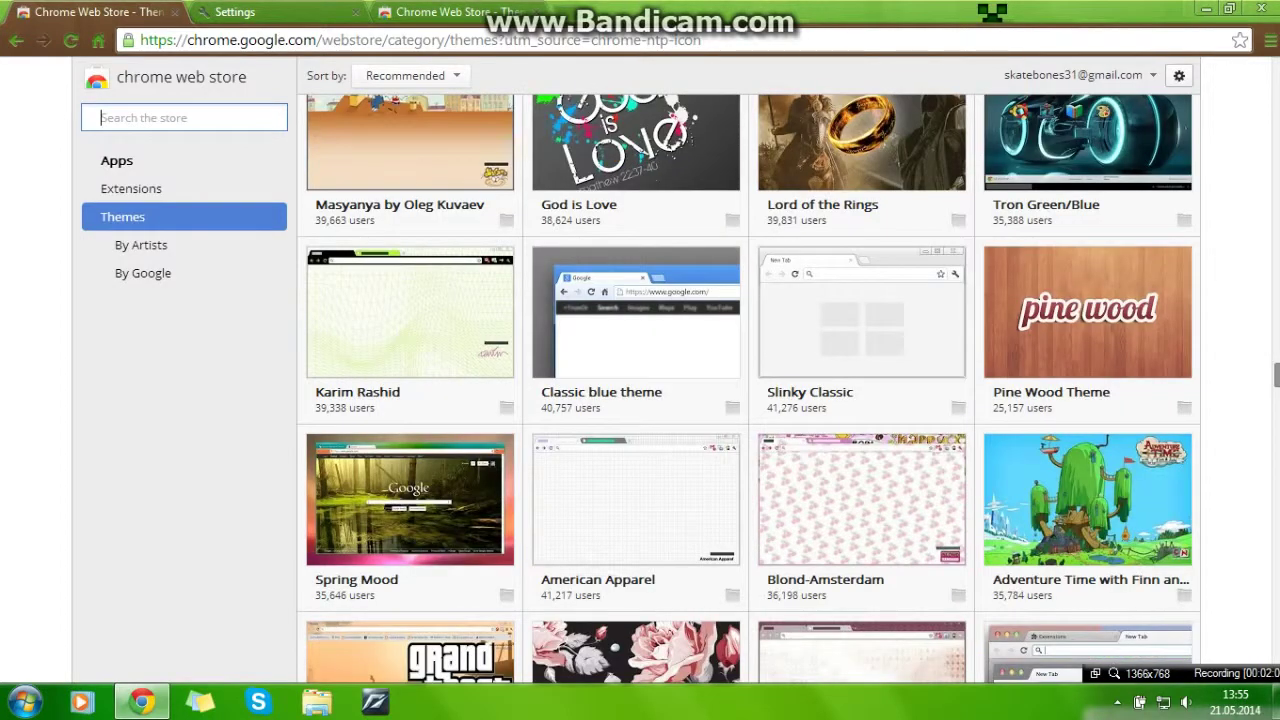
{"action": "scroll", "coordinate": [748, 390], "scroll_direction": "down", "scroll_amount": 3}
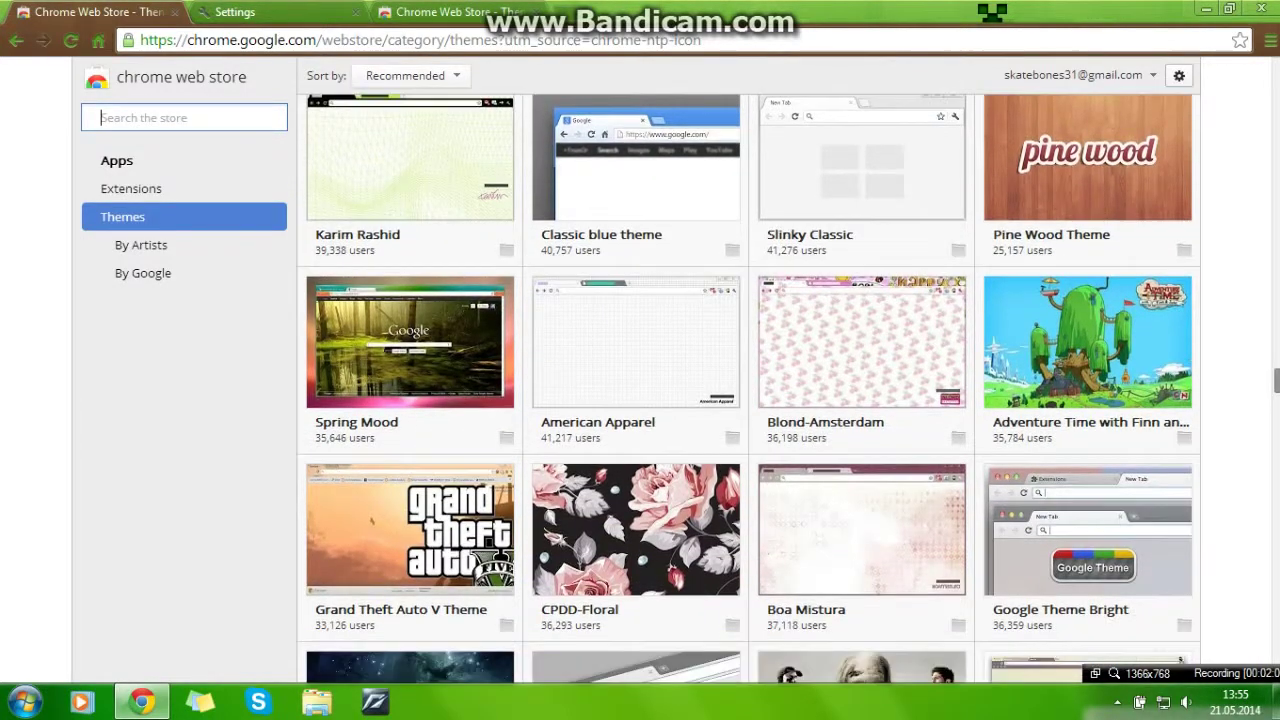
{"action": "scroll", "coordinate": [748, 390], "scroll_direction": "down", "scroll_amount": 2}
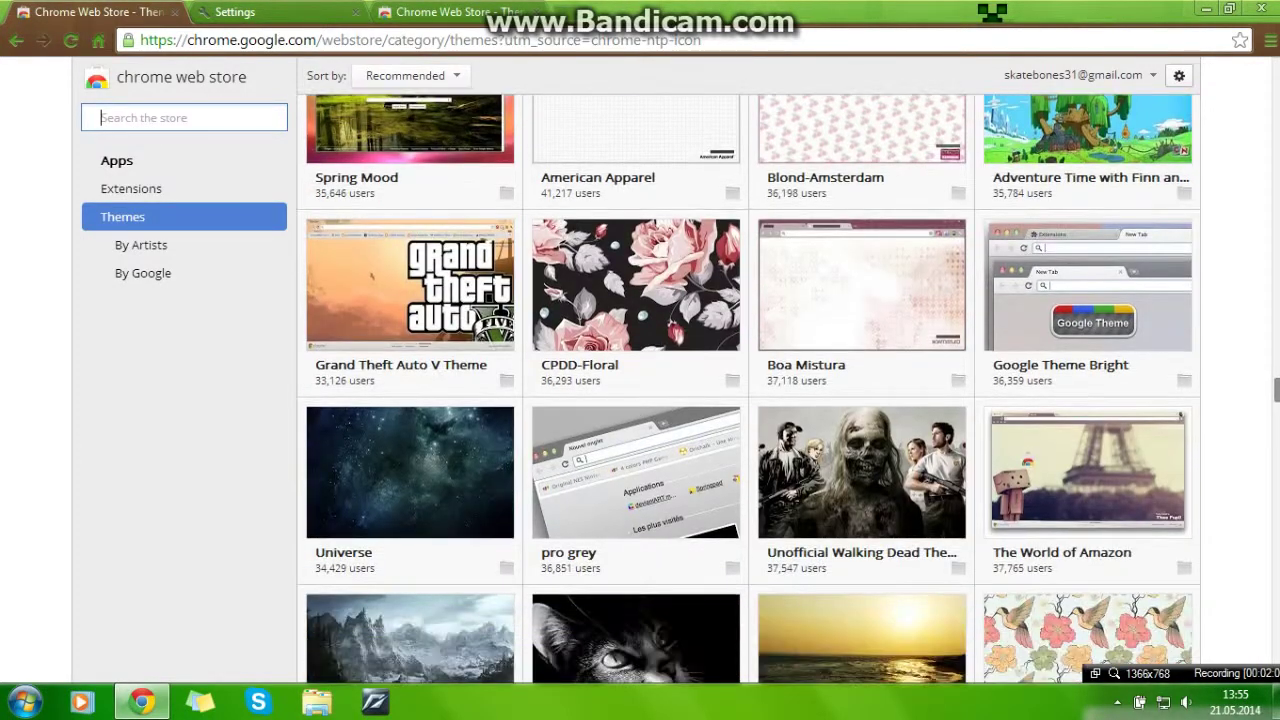
{"action": "scroll", "coordinate": [748, 390], "scroll_direction": "down", "scroll_amount": 4}
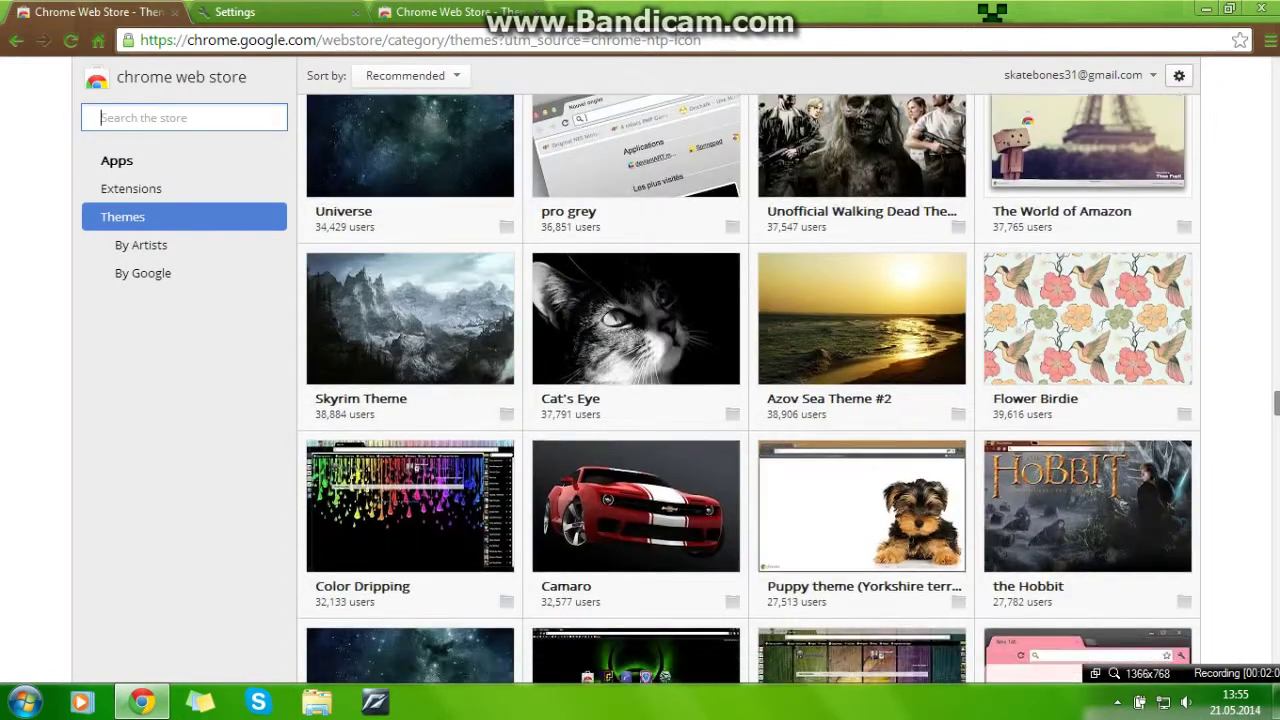
{"action": "scroll", "coordinate": [748, 390], "scroll_direction": "down", "scroll_amount": 2}
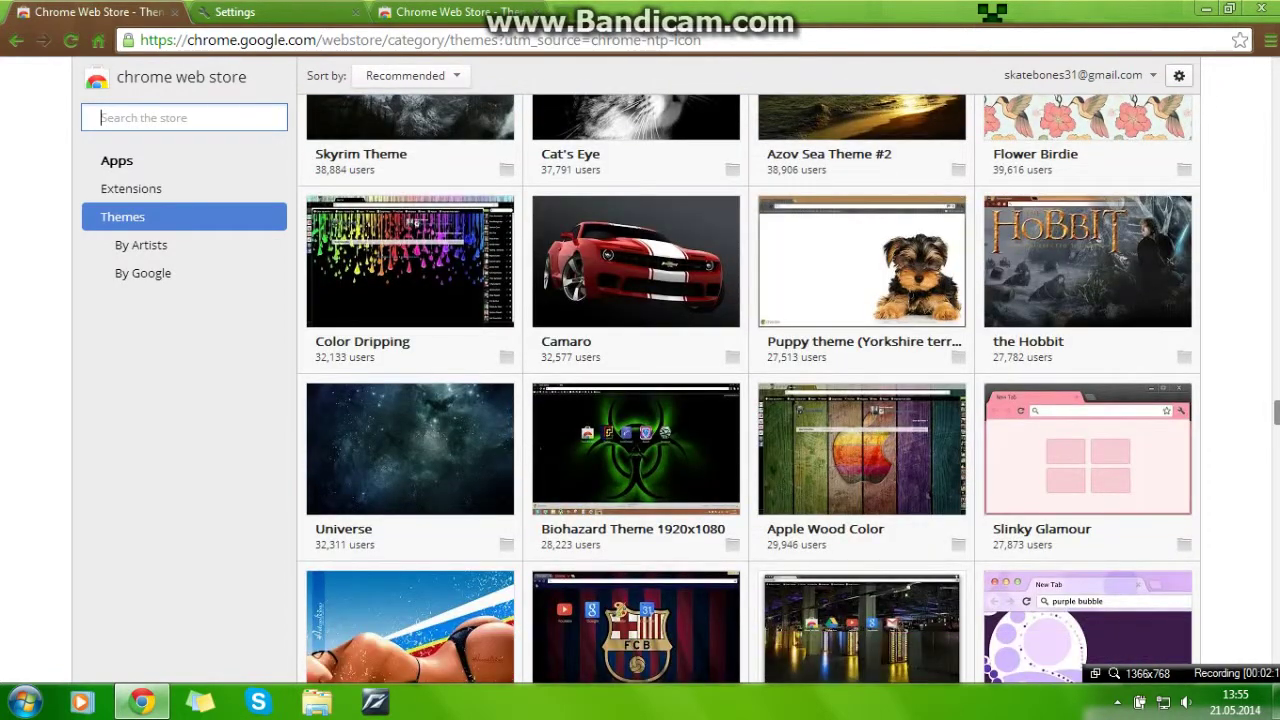
{"action": "scroll", "coordinate": [1274, 366], "scroll_direction": "up", "scroll_amount": 10}
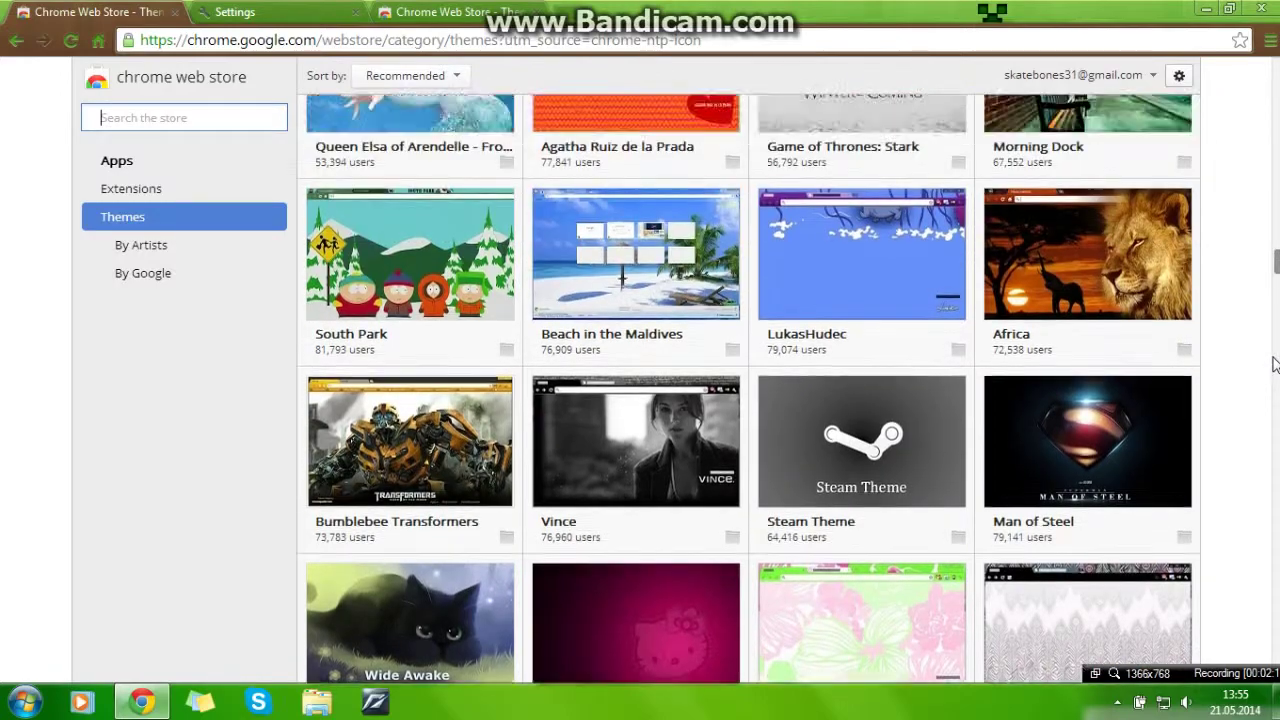
{"action": "scroll", "coordinate": [1274, 366], "scroll_direction": "down", "scroll_amount": 10}
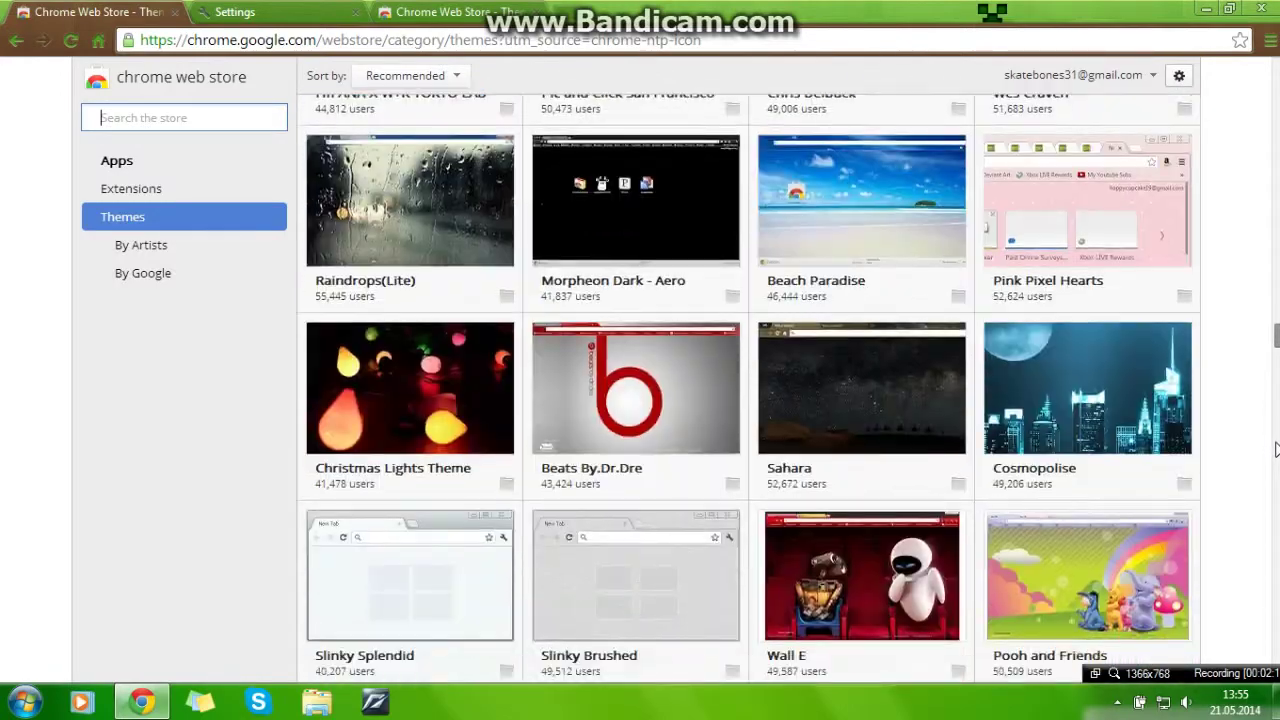
{"action": "scroll", "coordinate": [1274, 452], "scroll_direction": "down", "scroll_amount": 10}
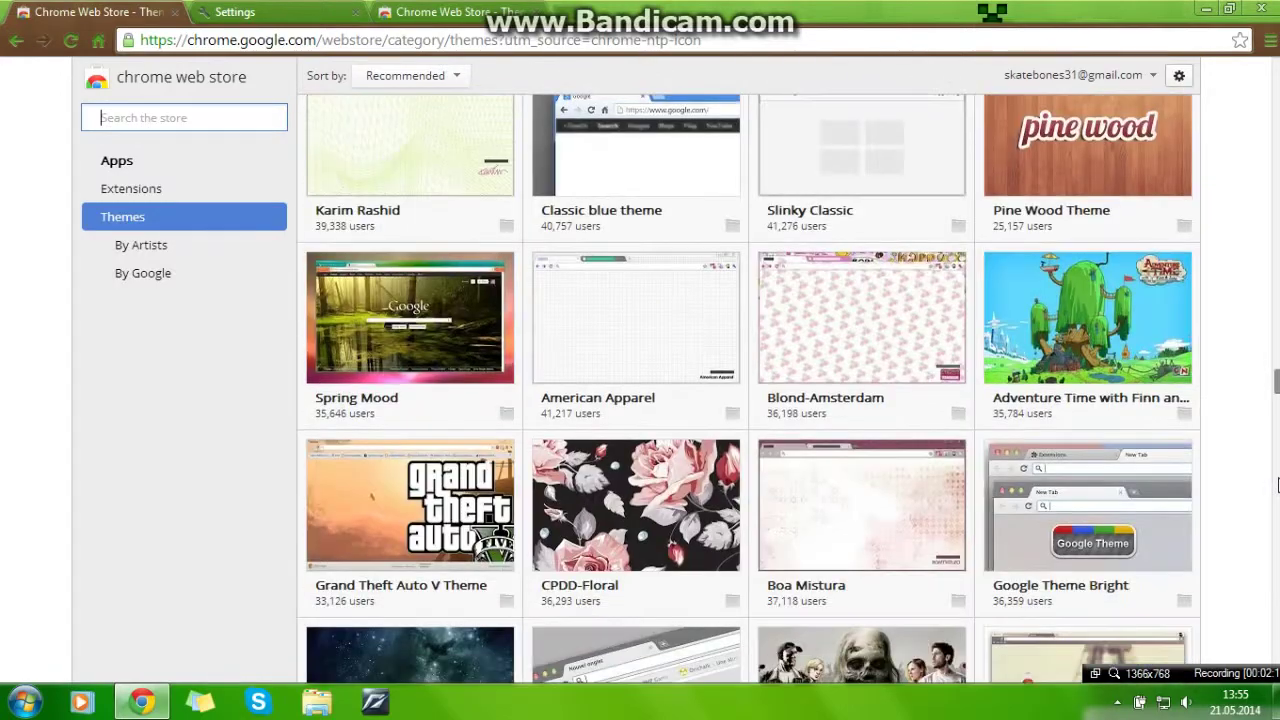
{"action": "scroll", "coordinate": [1277, 485], "scroll_direction": "down", "scroll_amount": 6}
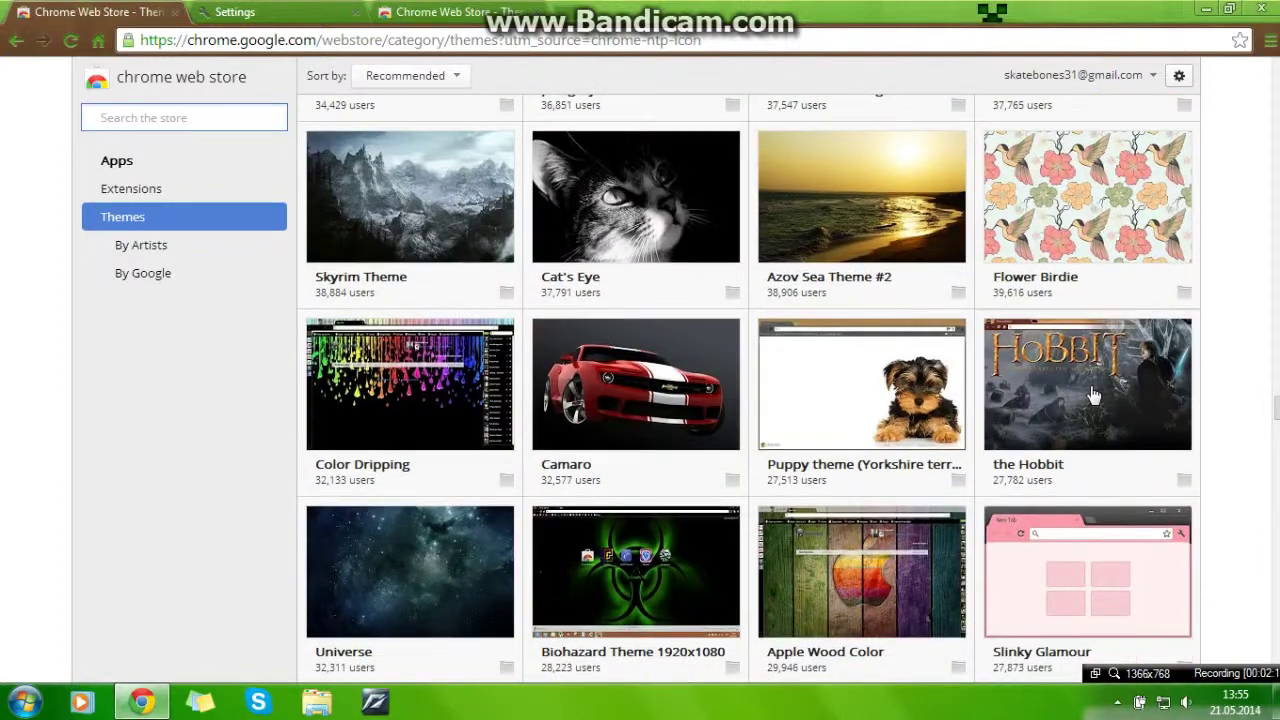
- Install the free theme "the Hobbit" from the store and view it on a new tab page
{"action": "mouse_move", "coordinate": [1092, 400]}
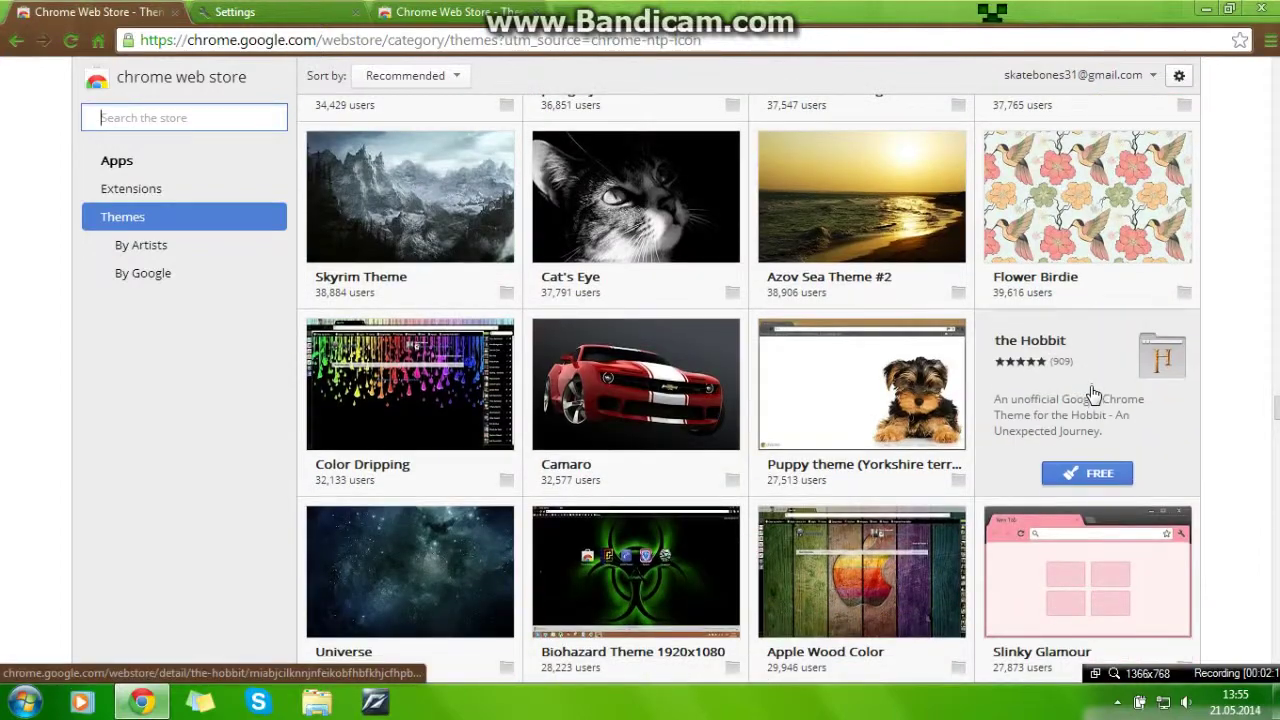
{"action": "left_click", "coordinate": [1099, 480]}
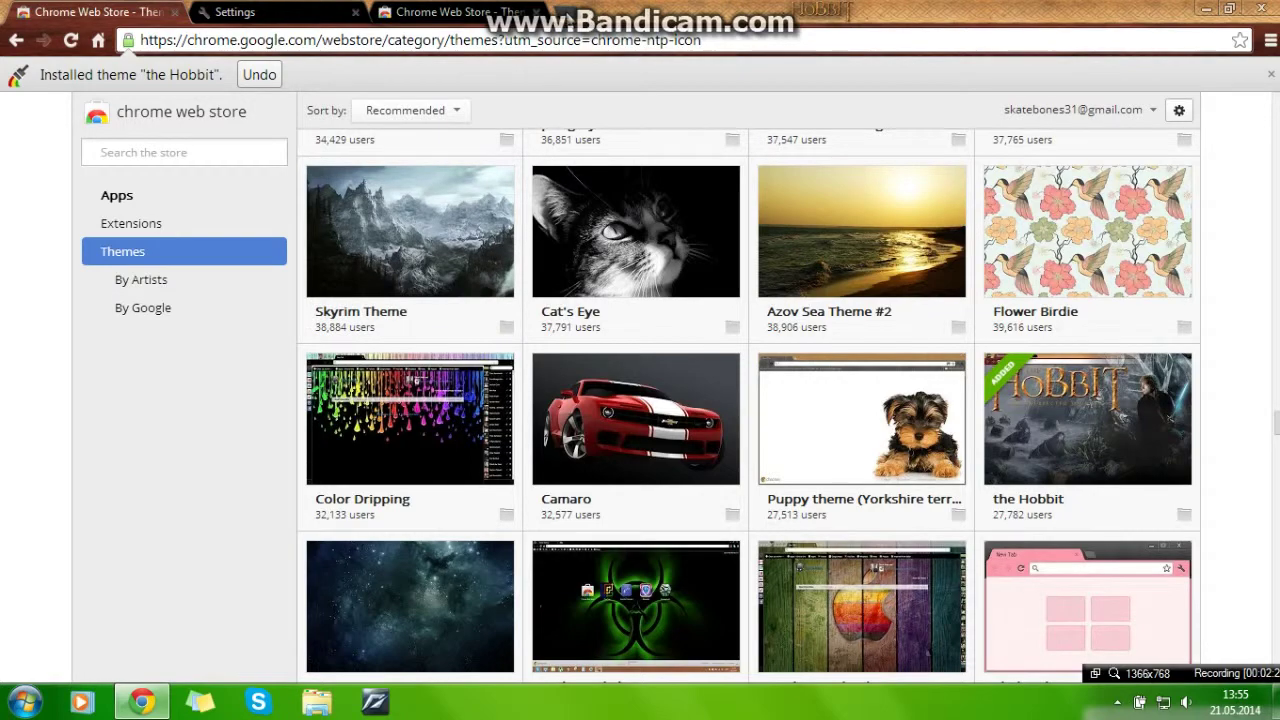
{"action": "left_click", "coordinate": [562, 12]}
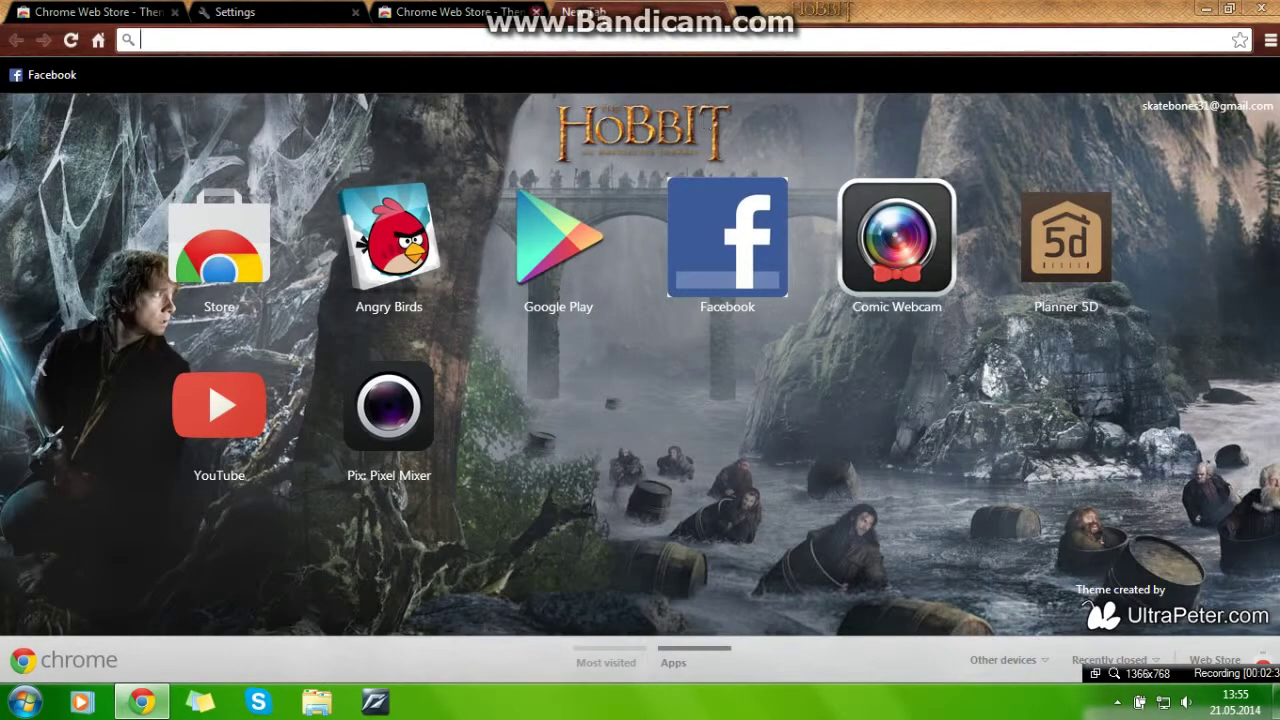
- Return to the first Chrome Web Store page, install the Apple Wood Color theme and view it on a new tab page
{"action": "left_click", "coordinate": [98, 12]}
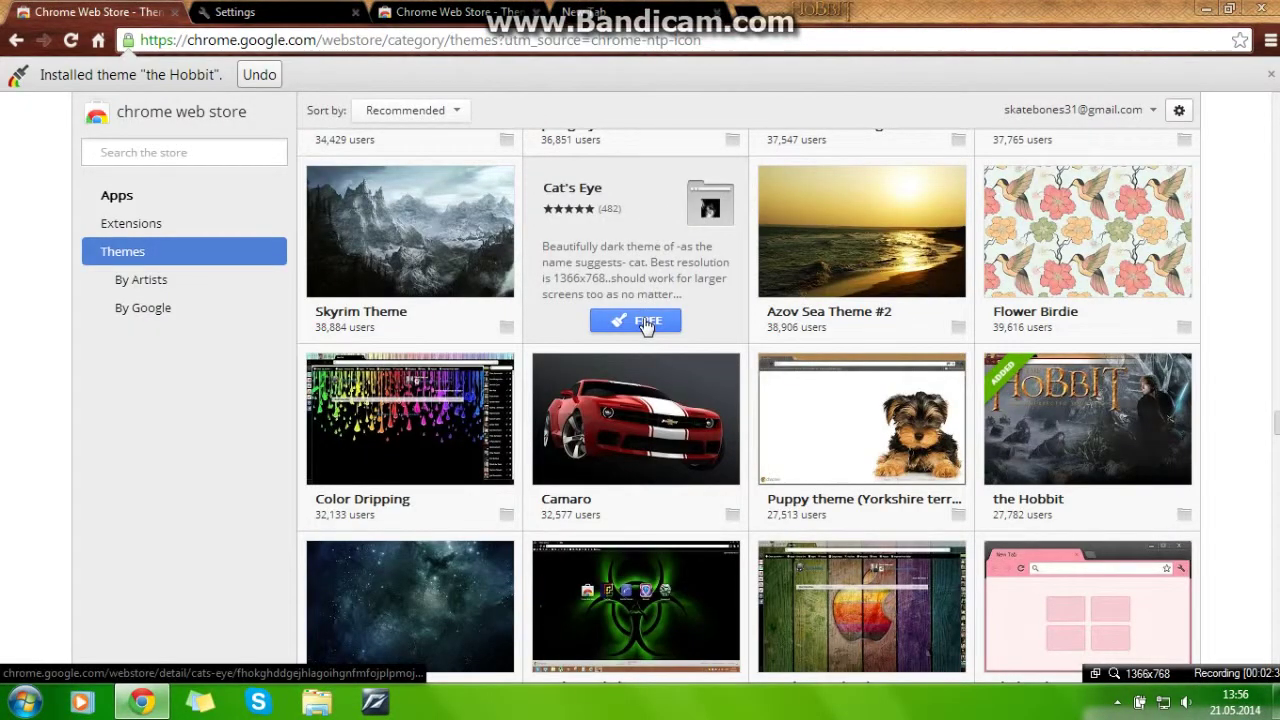
{"action": "mouse_move", "coordinate": [1088, 483]}
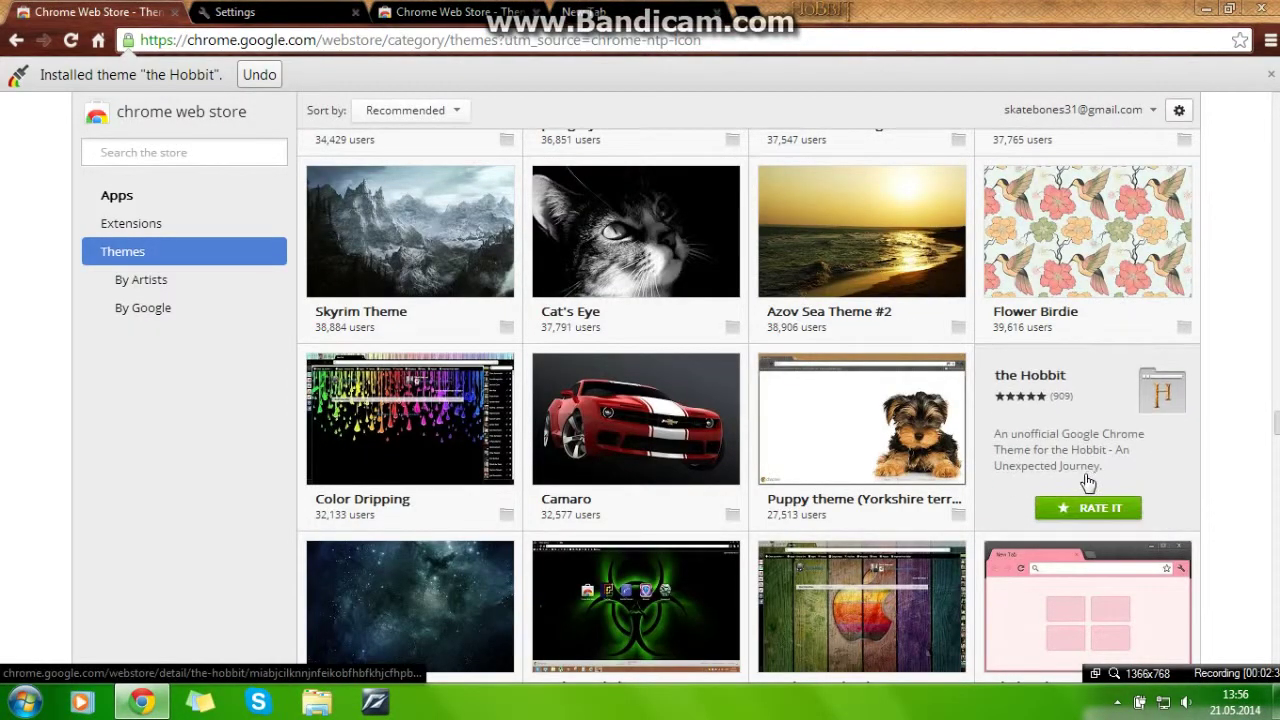
{"action": "mouse_move", "coordinate": [1276, 423]}
{"action": "left_mouse_down"}
{"action": "mouse_move", "coordinate": [1276, 468]}
{"action": "mouse_move", "coordinate": [1276, 430]}
{"action": "left_mouse_up"}
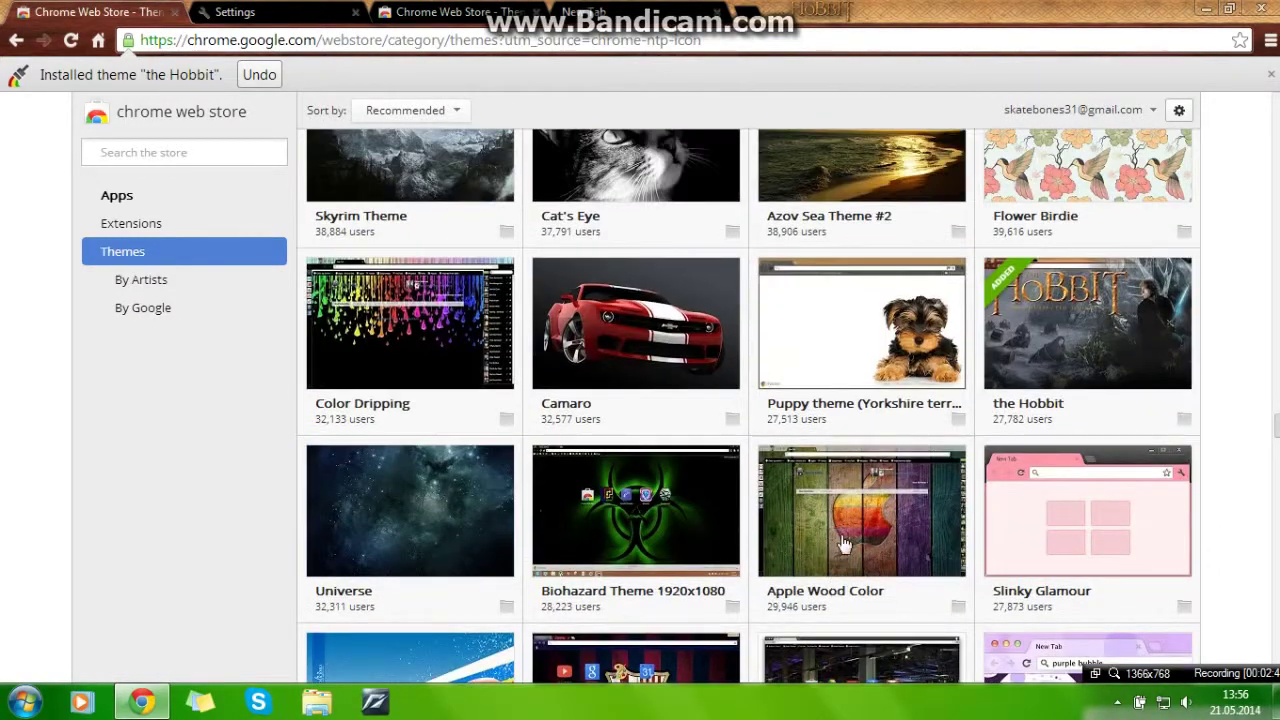
{"action": "mouse_move", "coordinate": [872, 505]}
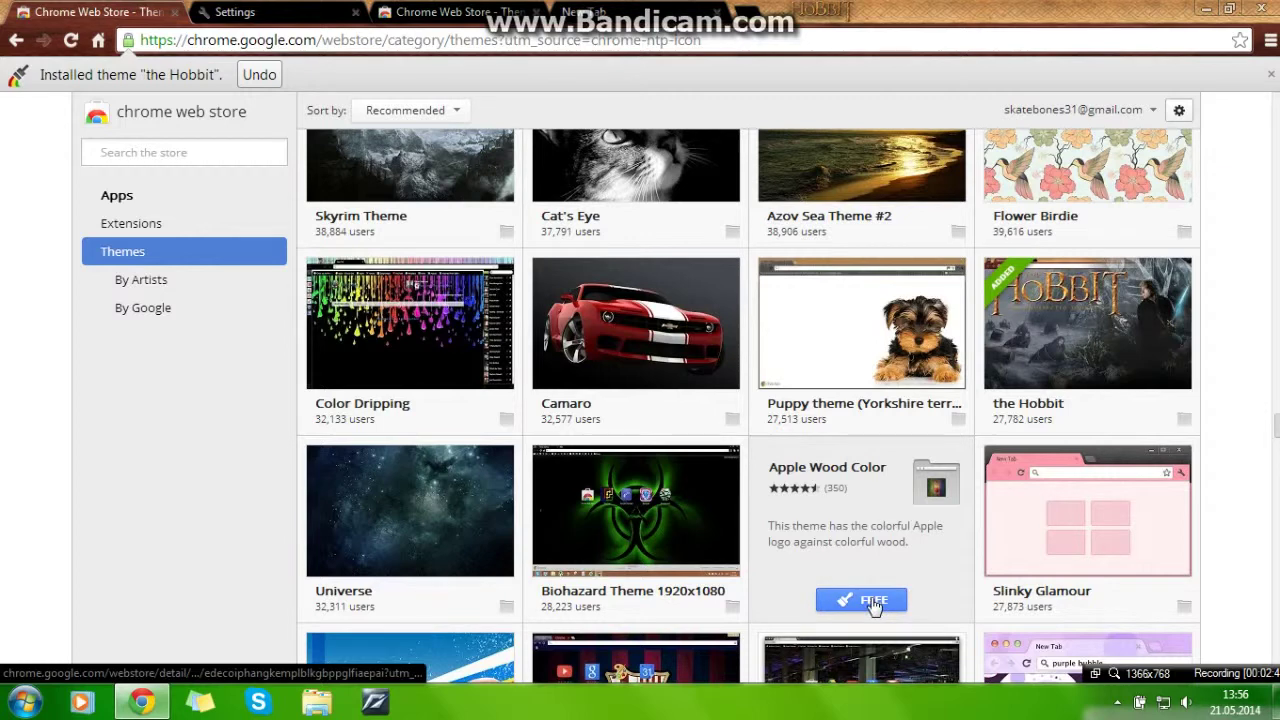
{"action": "left_click", "coordinate": [873, 603]}
{"action": "mouse_move", "coordinate": [995, 549]}
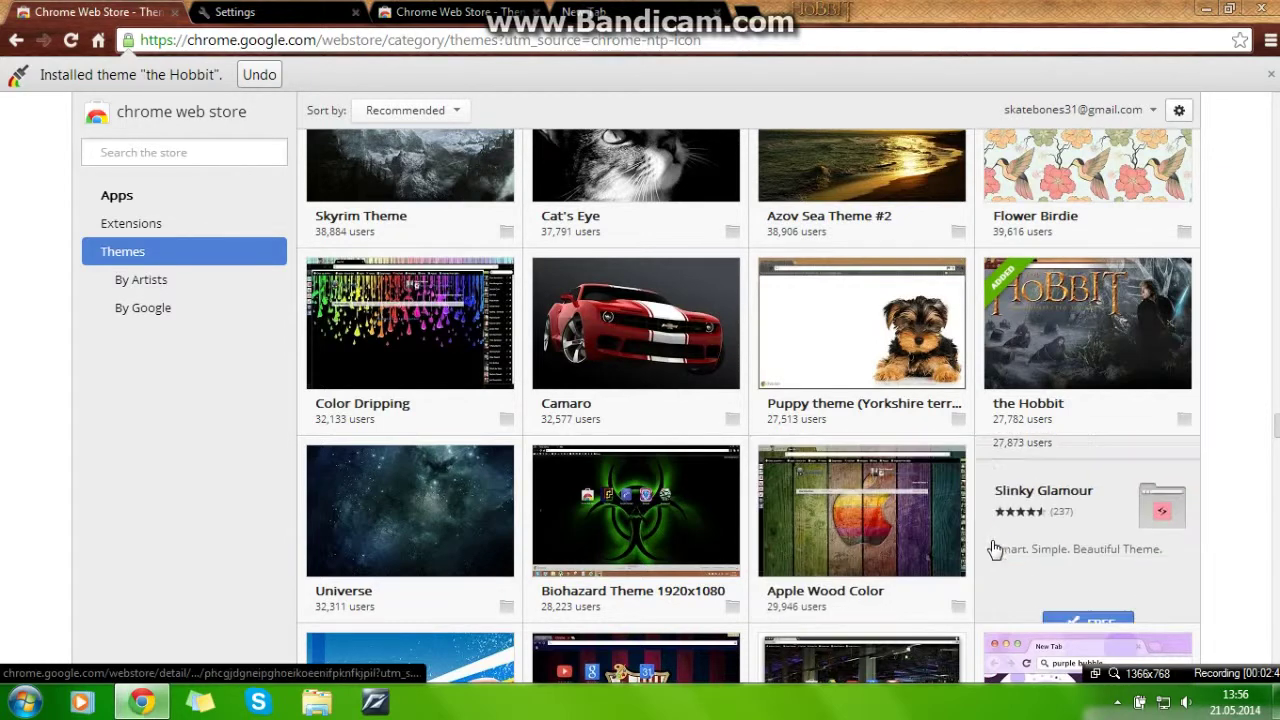
{"action": "mouse_move", "coordinate": [946, 549]}
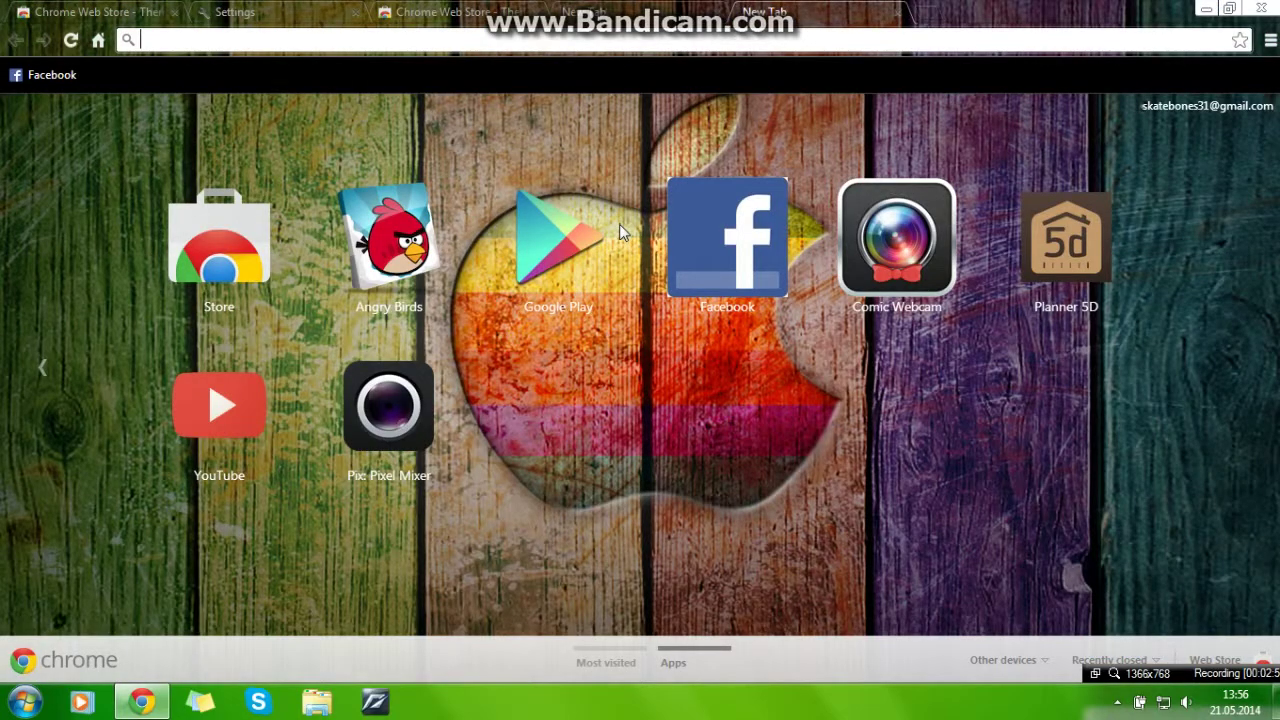
- Close both new tab pages and the browser settings, leaving only the two Chrome Web Store pages open
{"action": "left_click", "coordinate": [890, 14]}
{"action": "left_click", "coordinate": [712, 13]}
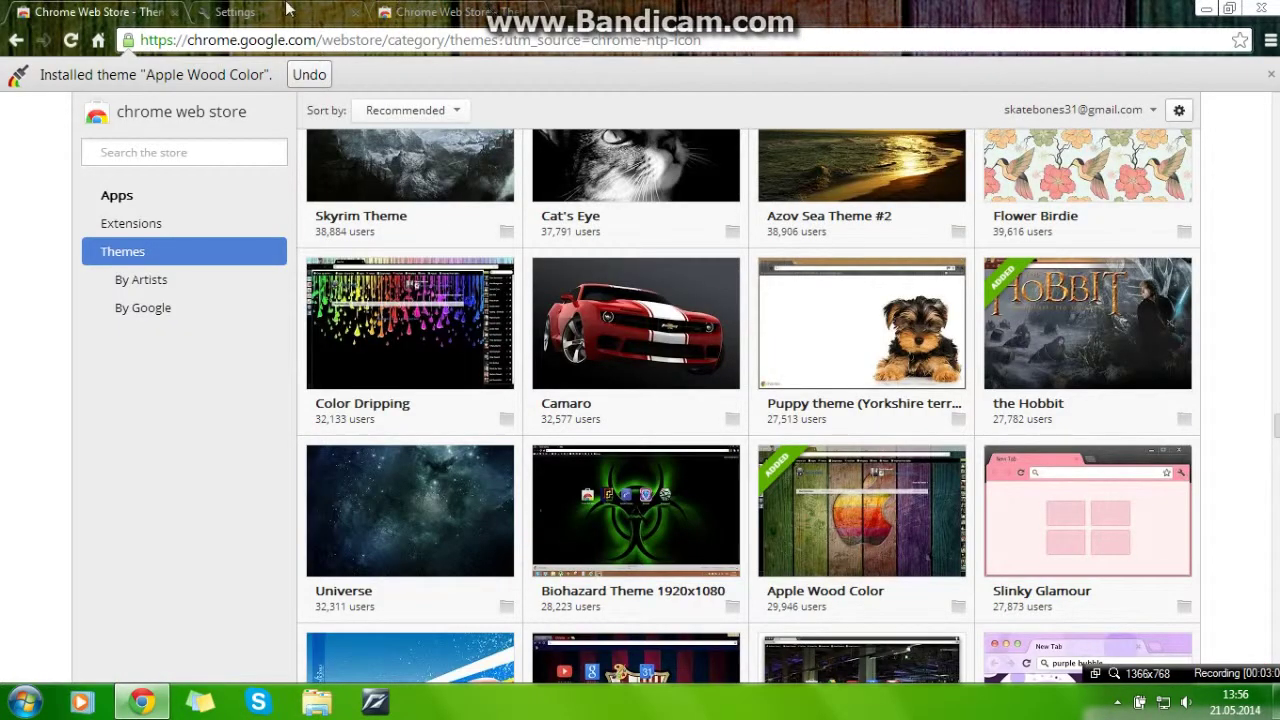
{"action": "left_click", "coordinate": [240, 12]}
{"action": "left_click", "coordinate": [355, 12]}
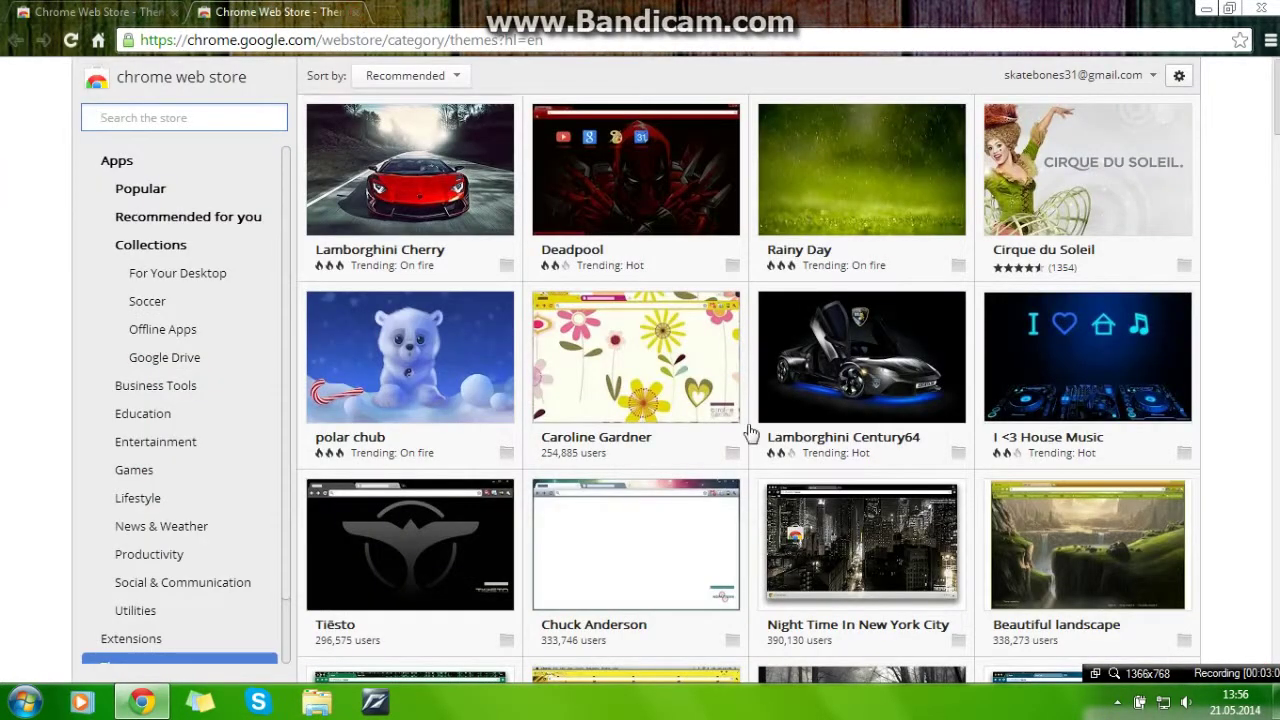
- Find the Bob Marley theme in the gallery opened from the settings and install it
{"action": "mouse_move", "coordinate": [993, 246]}
{"action": "mouse_move", "coordinate": [915, 220]}
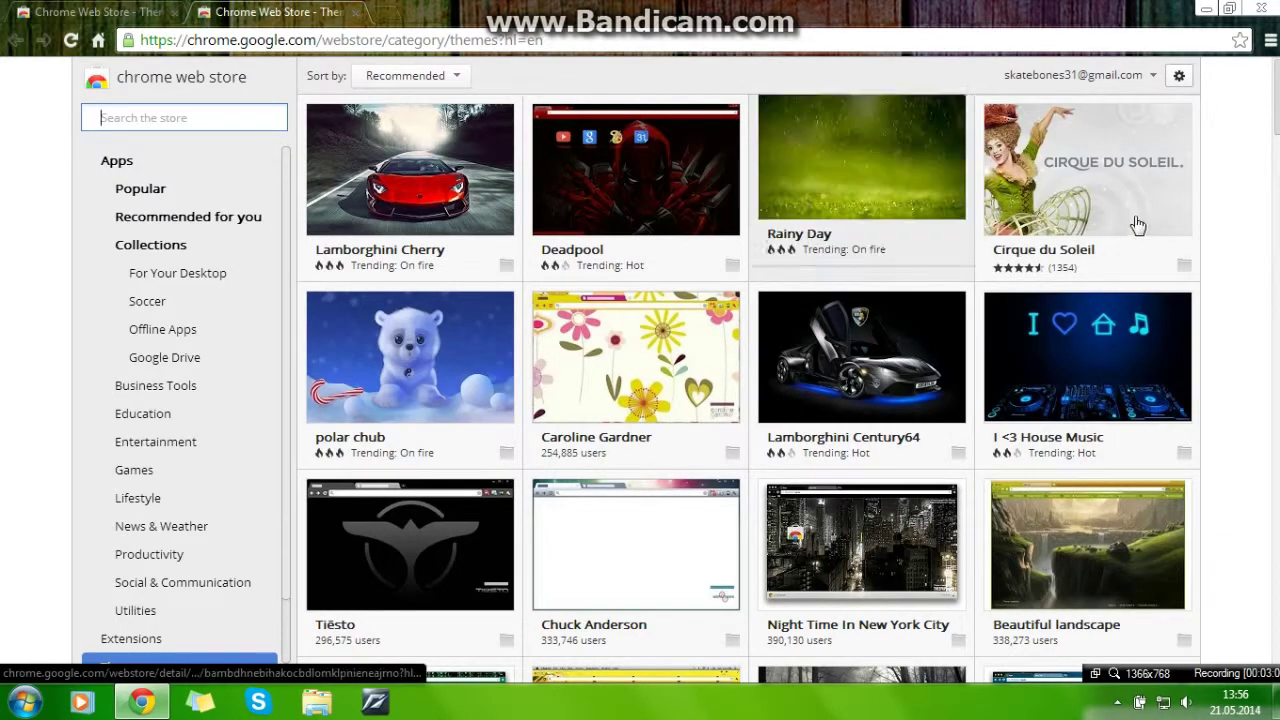
{"action": "scroll", "coordinate": [1275, 110], "scroll_direction": "down", "scroll_amount": 1}
{"action": "scroll", "coordinate": [748, 390], "scroll_direction": "down", "scroll_amount": 4}
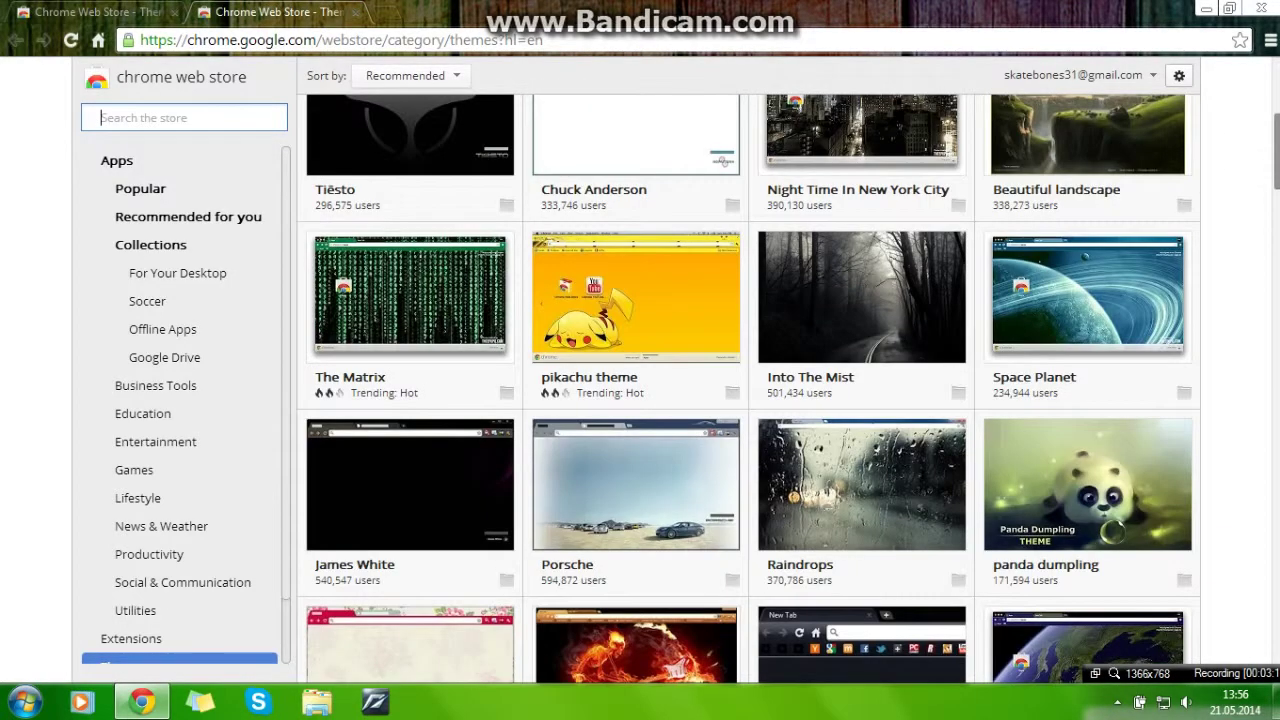
{"action": "scroll", "coordinate": [748, 390], "scroll_direction": "down", "scroll_amount": 2}
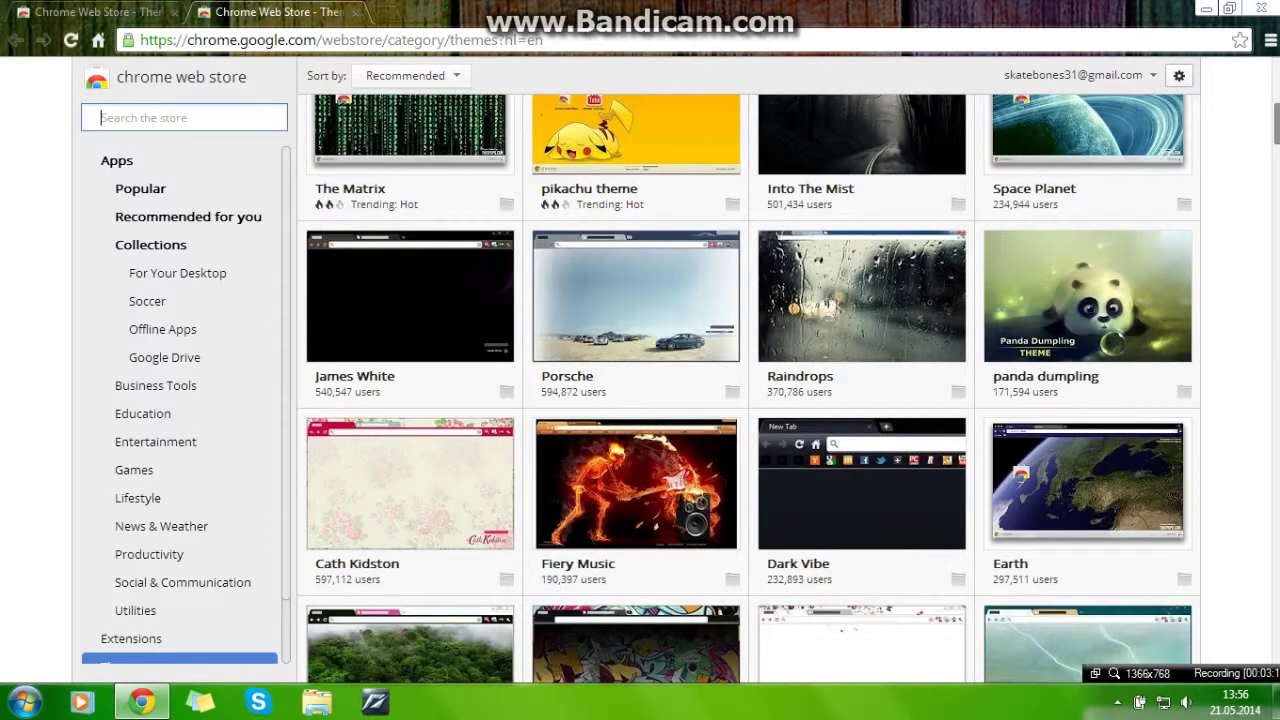
{"action": "scroll", "coordinate": [865, 205], "scroll_direction": "down", "scroll_amount": 5}
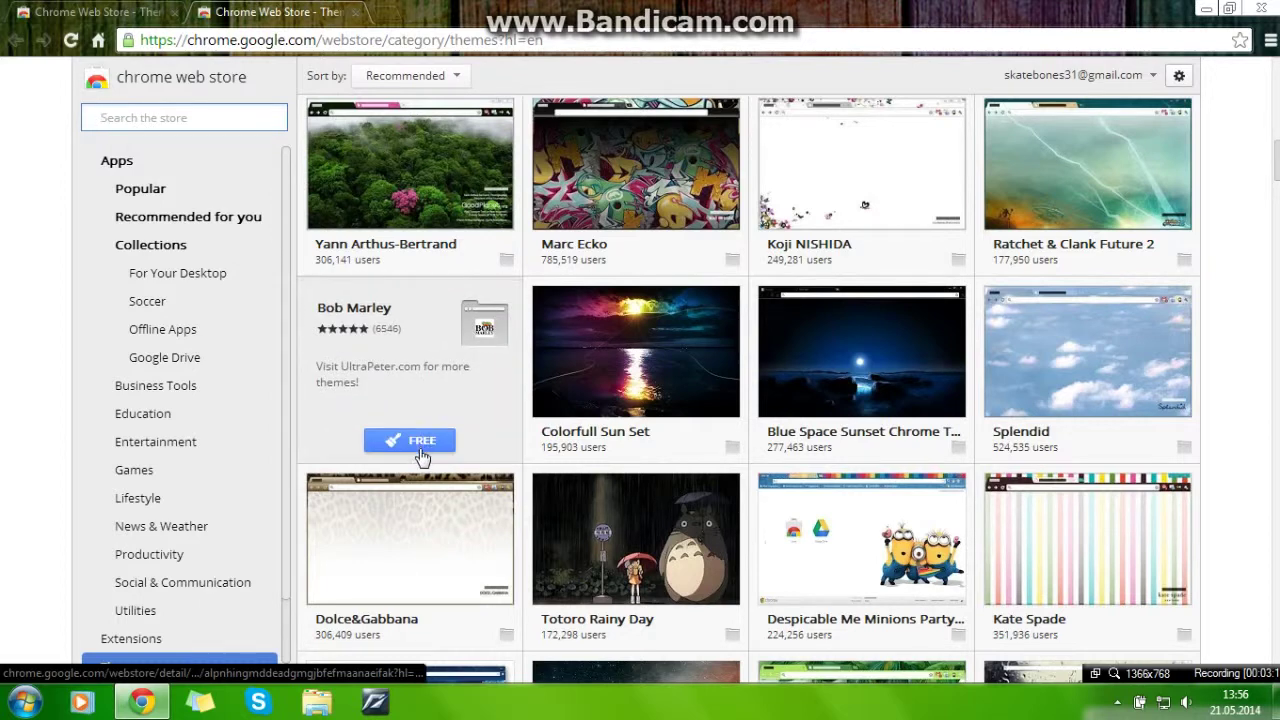
{"action": "left_click", "coordinate": [421, 450]}
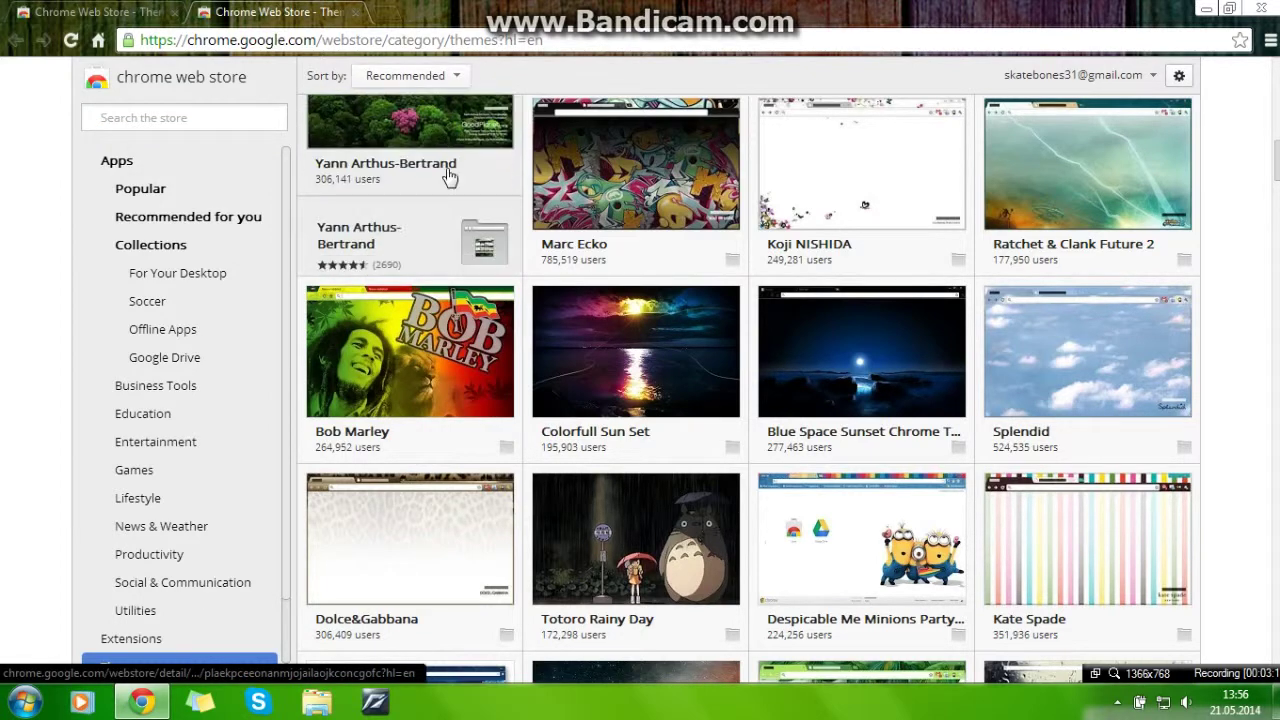
{"action": "left_click", "coordinate": [410, 440]}
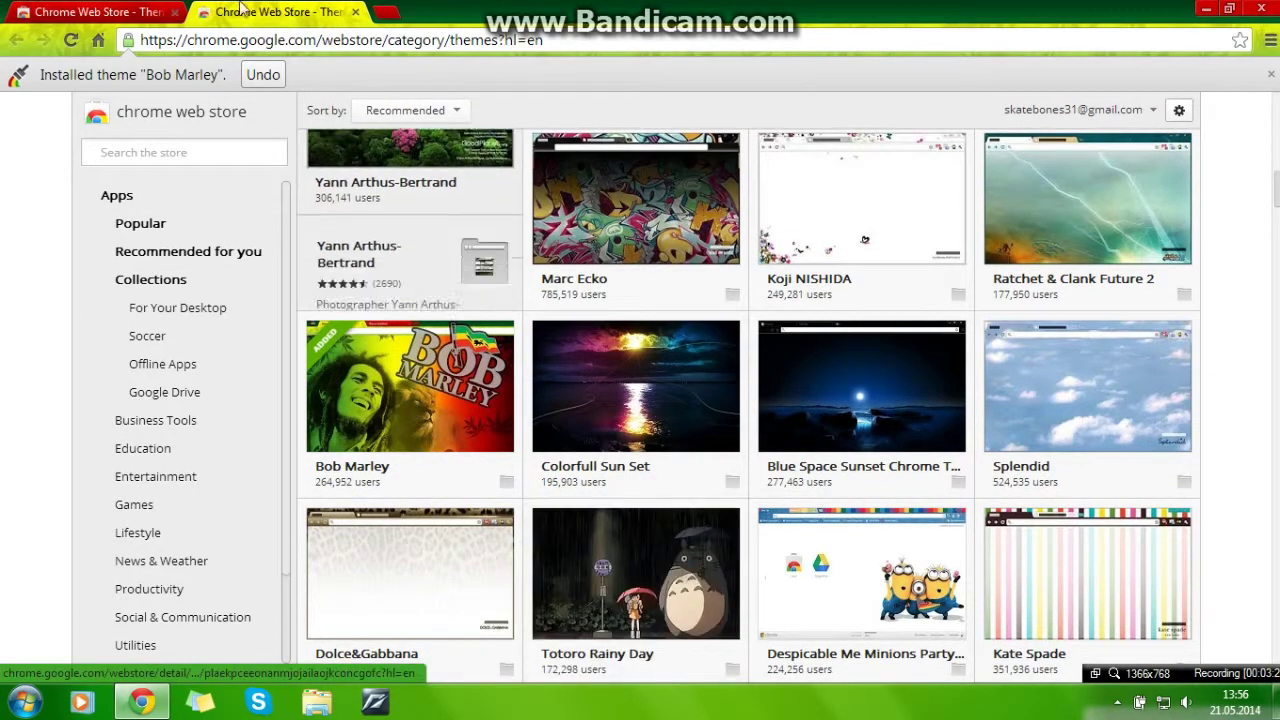
- Go back to the first Chrome Web Store page, view the Bob Marley theme on a new tab page and close that page
{"action": "left_click", "coordinate": [236, 11]}
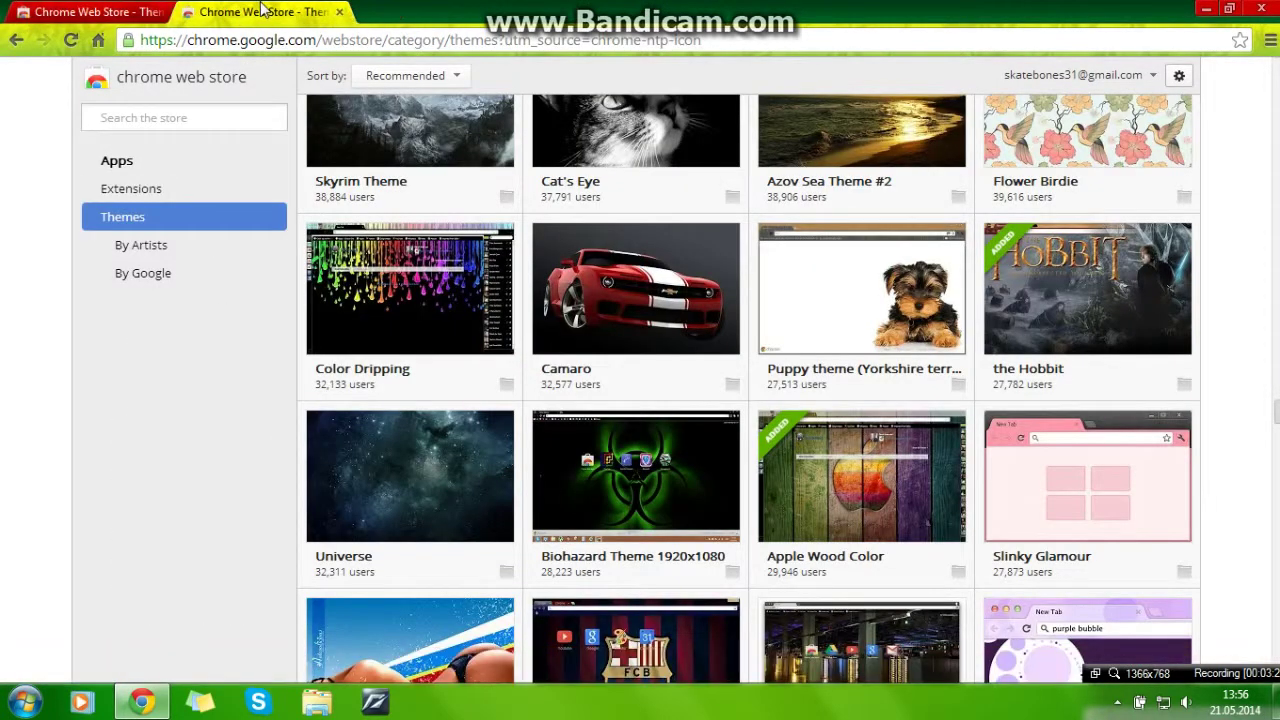
{"action": "left_click_drag", "start_coordinate": [263, 10], "coordinate": [97, 11]}
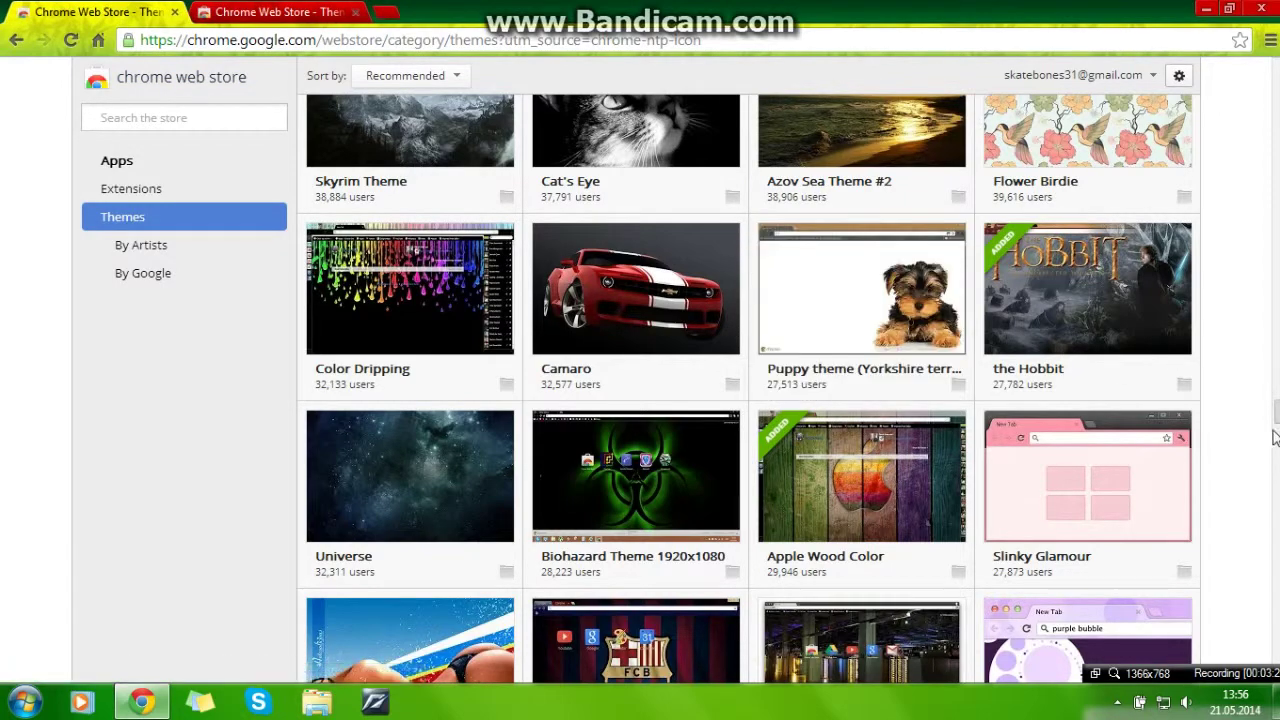
{"action": "scroll", "coordinate": [1276, 410], "scroll_direction": "up", "scroll_amount": 3}
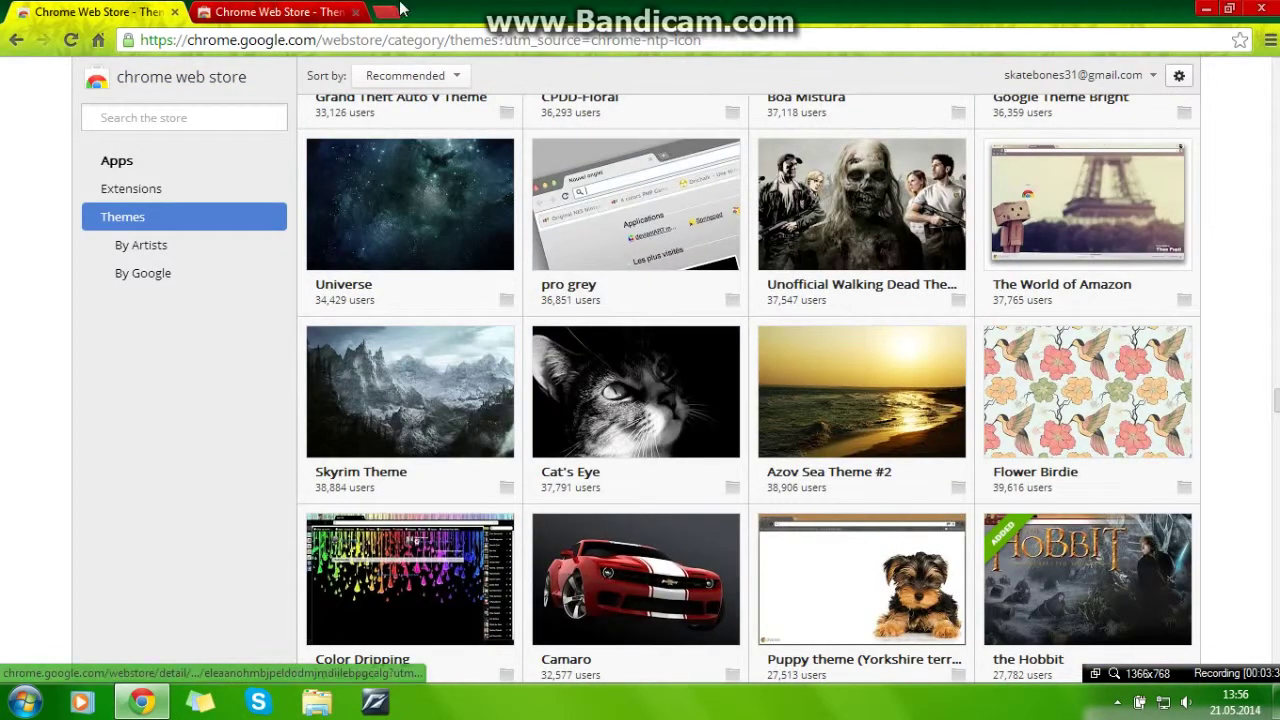
{"action": "left_click", "coordinate": [387, 11]}
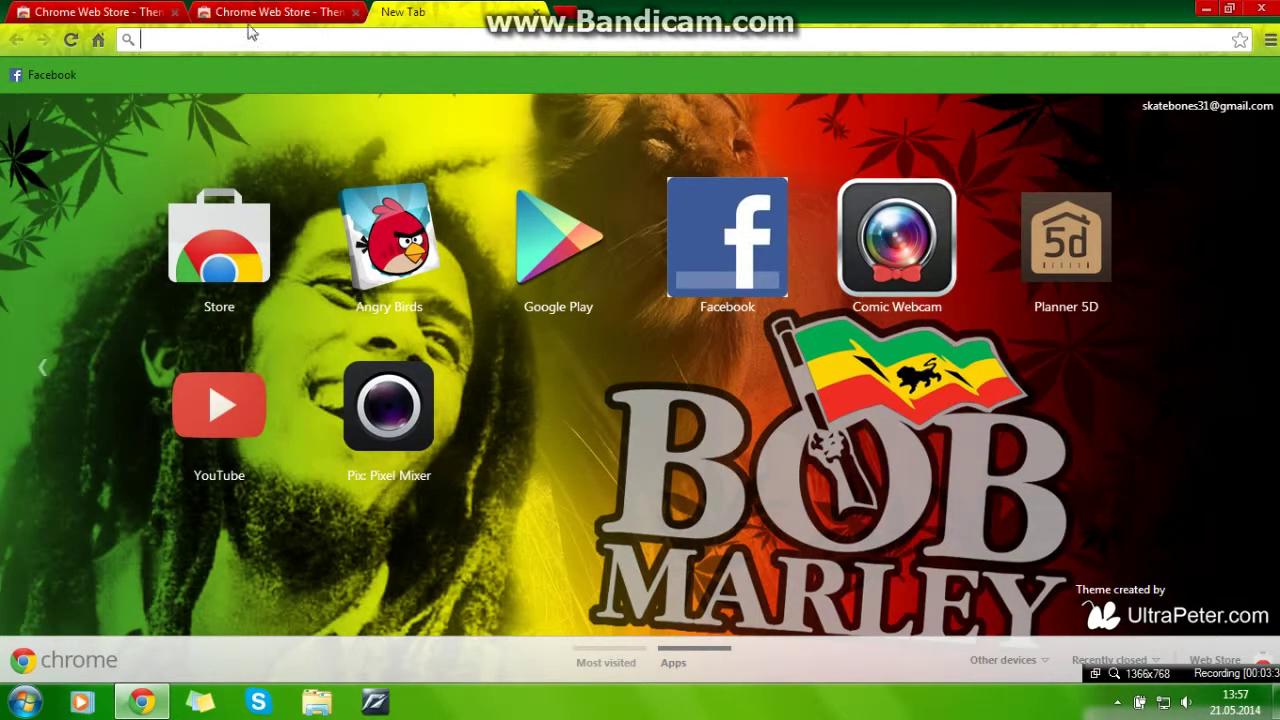
{"action": "left_click", "coordinate": [537, 11]}
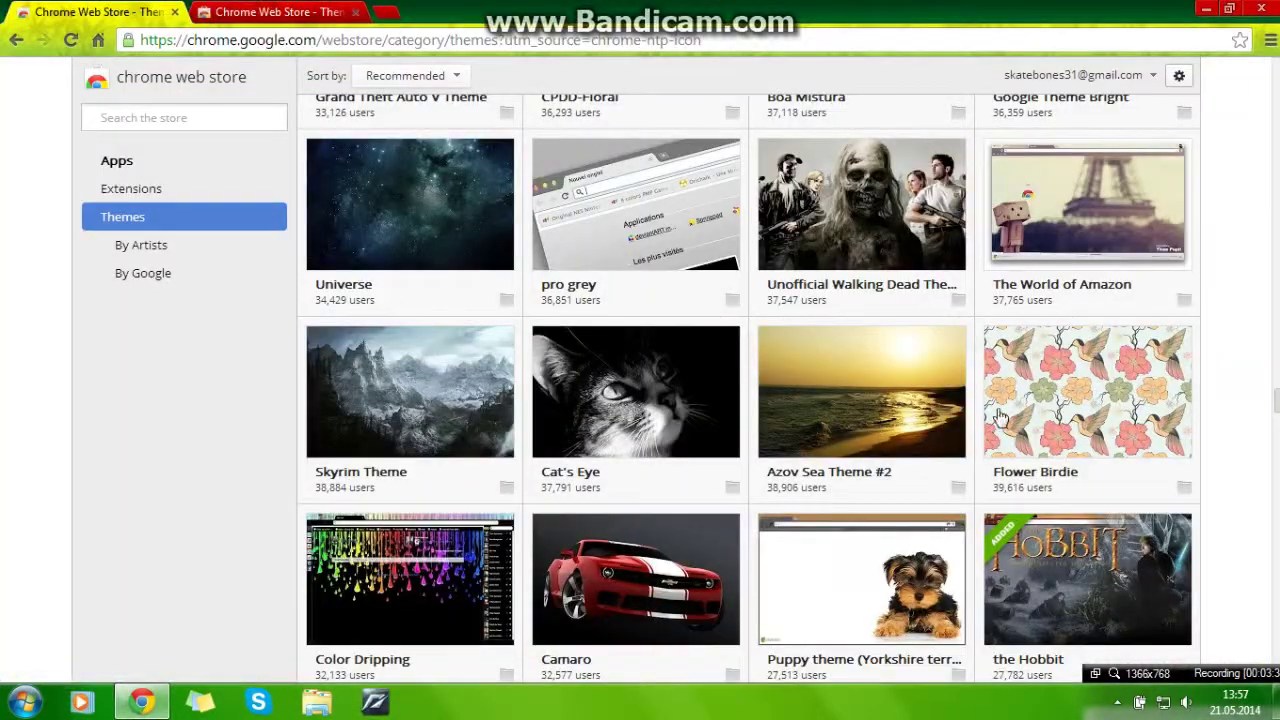
- Find the Green Turf theme further down the recommended themes, install it and view it on a new tab page
{"action": "scroll", "coordinate": [1043, 497], "scroll_direction": "down", "scroll_amount": 7}
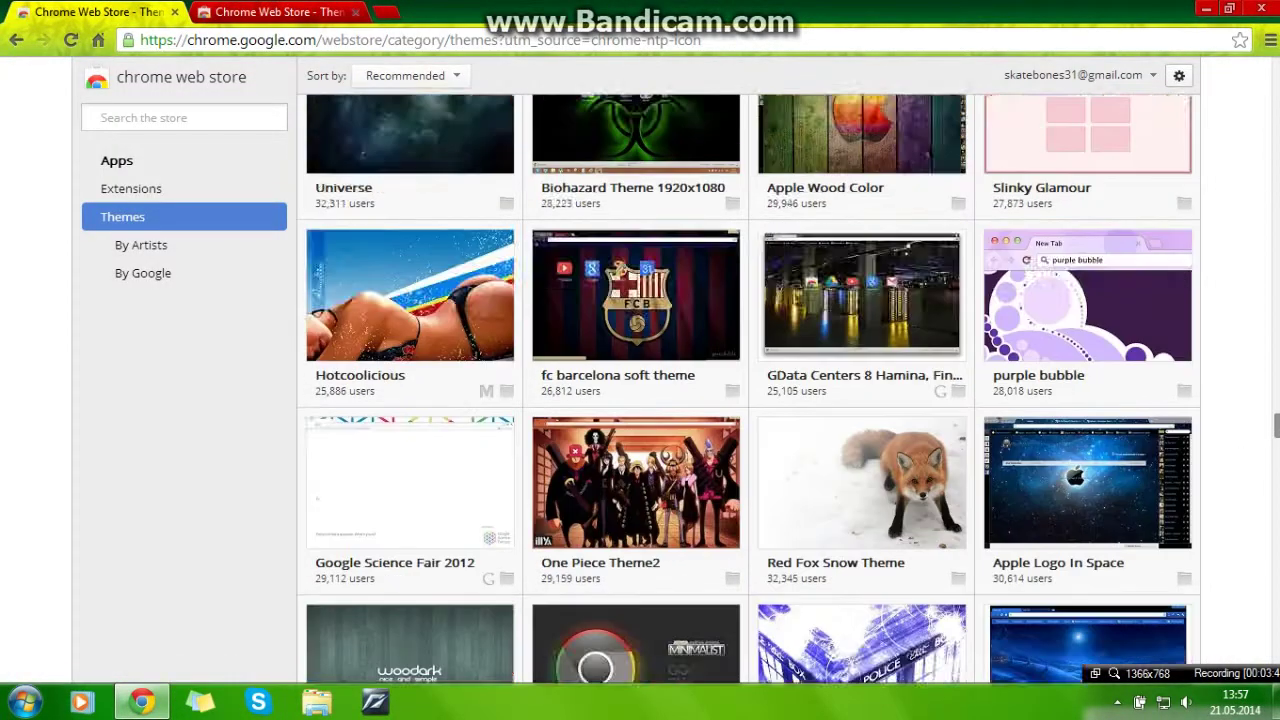
{"action": "scroll", "coordinate": [748, 390], "scroll_direction": "down", "scroll_amount": 4}
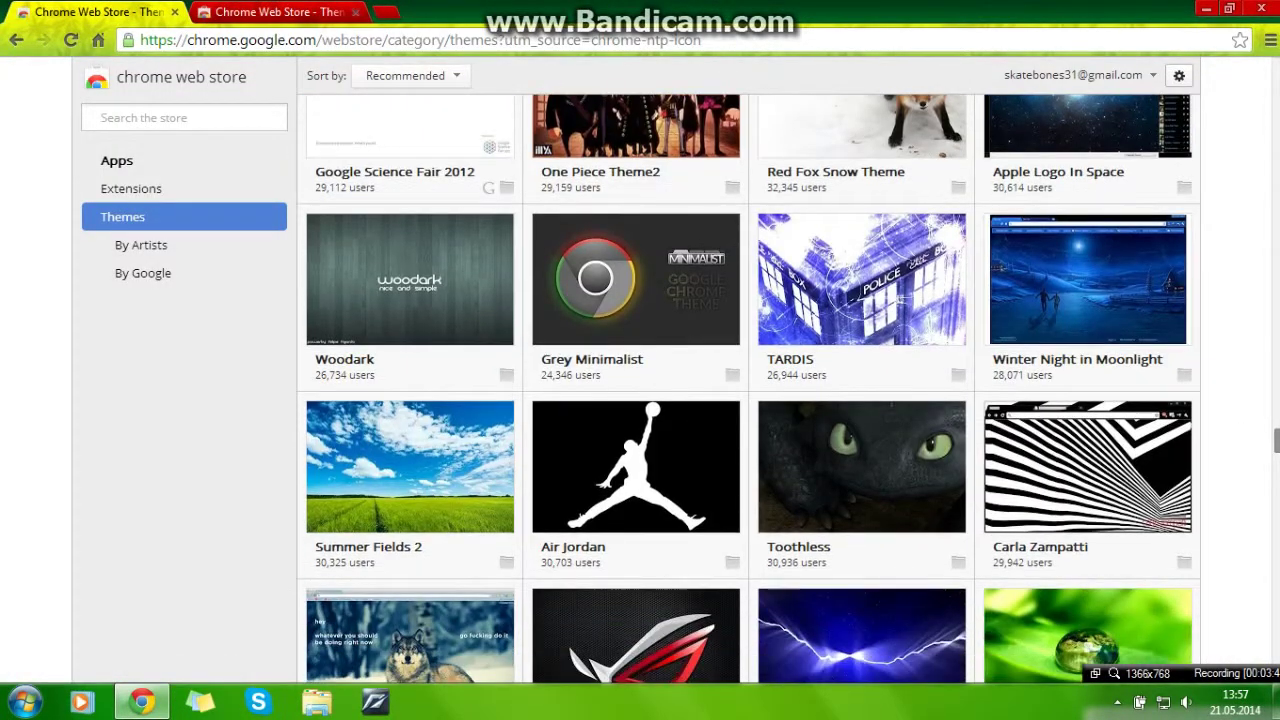
{"action": "scroll", "coordinate": [748, 390], "scroll_direction": "down", "scroll_amount": 4}
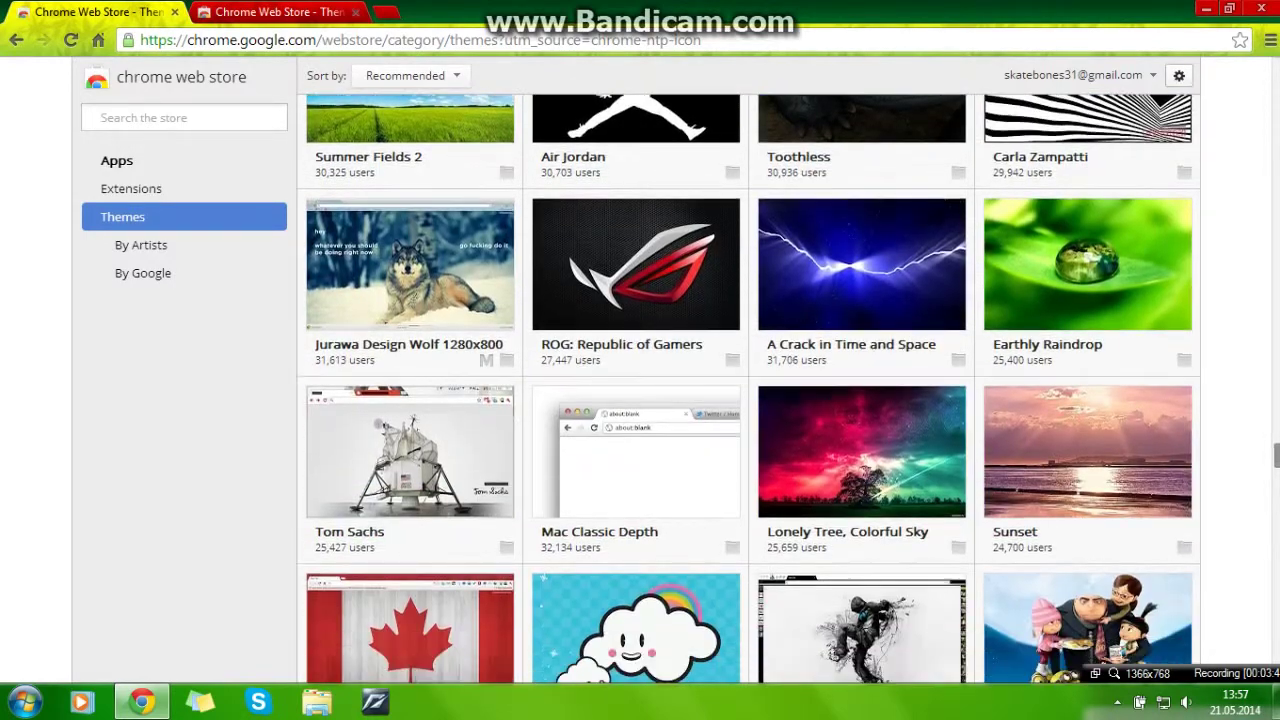
{"action": "scroll", "coordinate": [748, 390], "scroll_direction": "up", "scroll_amount": 3}
{"action": "scroll", "coordinate": [748, 390], "scroll_direction": "down", "scroll_amount": 5}
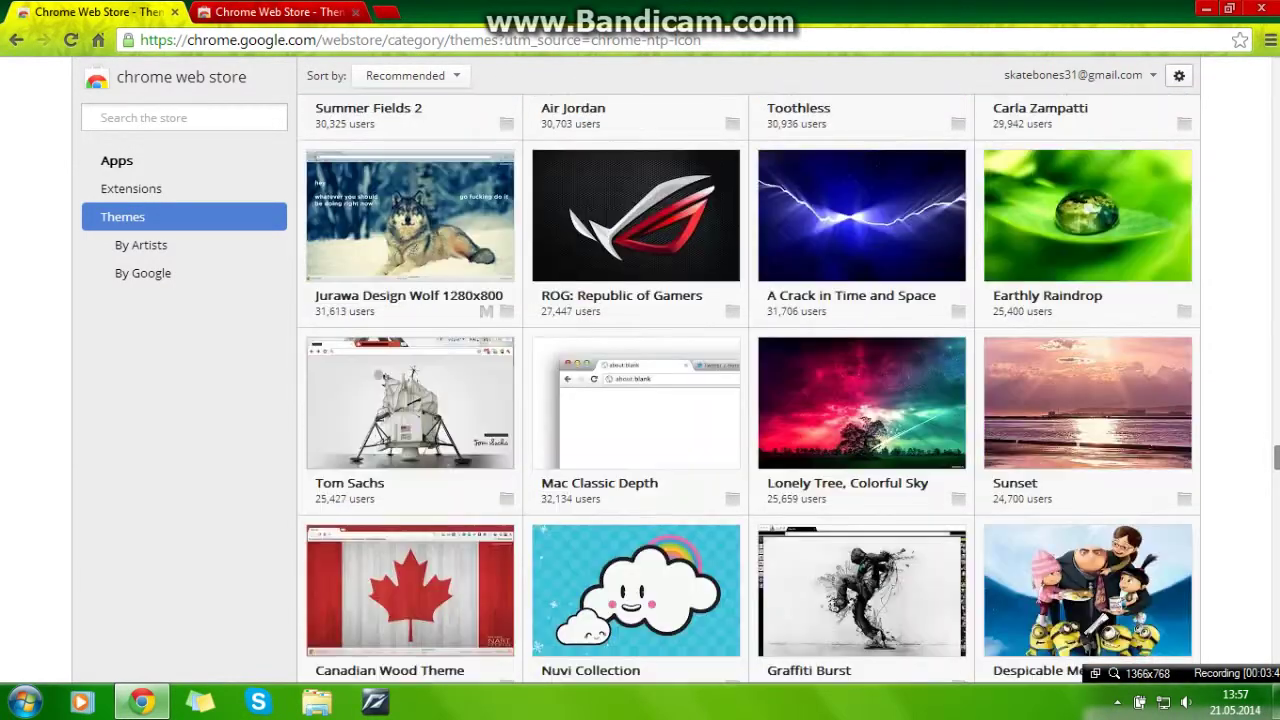
{"action": "scroll", "coordinate": [748, 390], "scroll_direction": "down", "scroll_amount": 4}
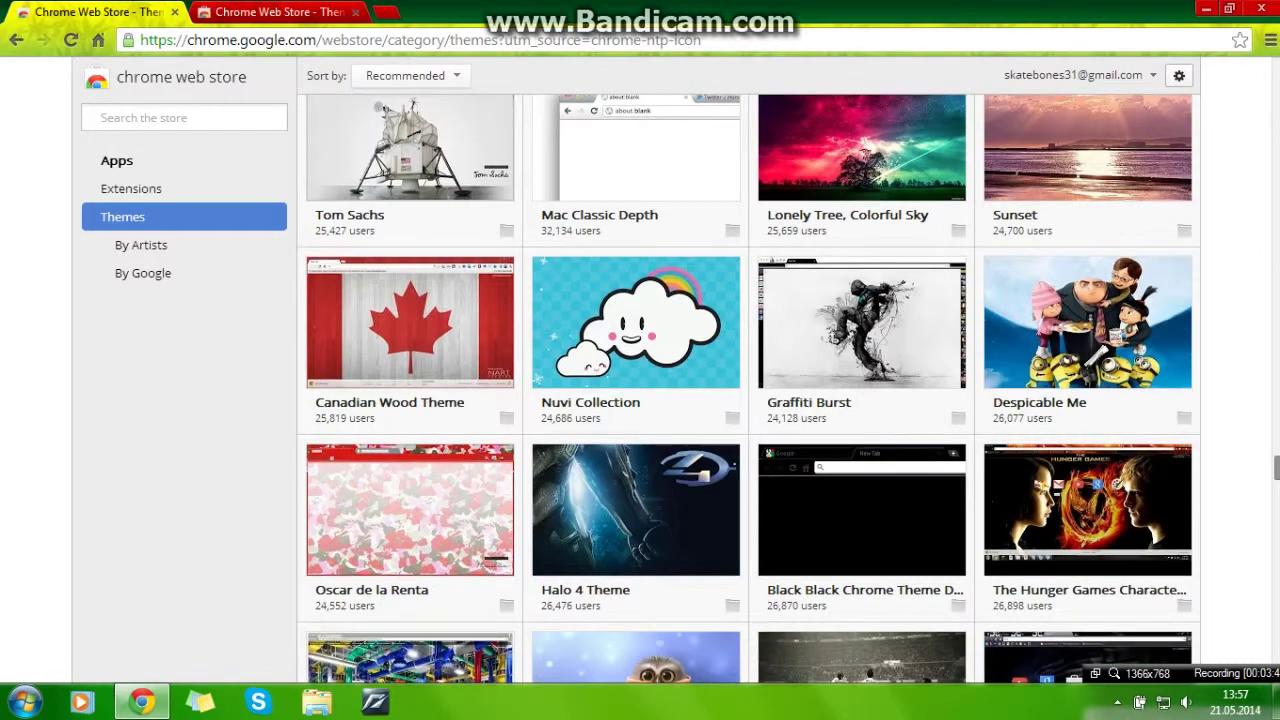
{"action": "scroll", "coordinate": [748, 390], "scroll_direction": "up", "scroll_amount": 4}
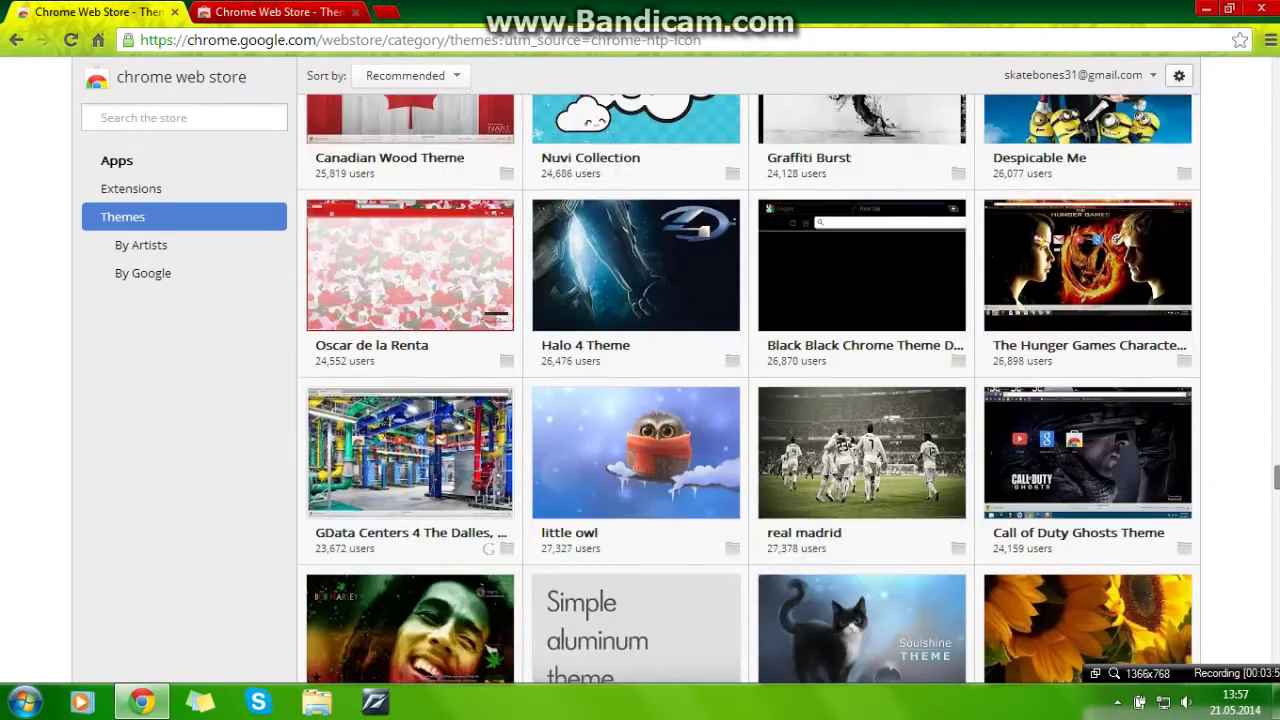
{"action": "scroll", "coordinate": [748, 390], "scroll_direction": "down", "scroll_amount": 2}
{"action": "scroll", "coordinate": [748, 390], "scroll_direction": "down", "scroll_amount": 5}
{"action": "scroll", "coordinate": [748, 390], "scroll_direction": "down", "scroll_amount": 3}
{"action": "scroll", "coordinate": [748, 390], "scroll_direction": "down", "scroll_amount": 1}
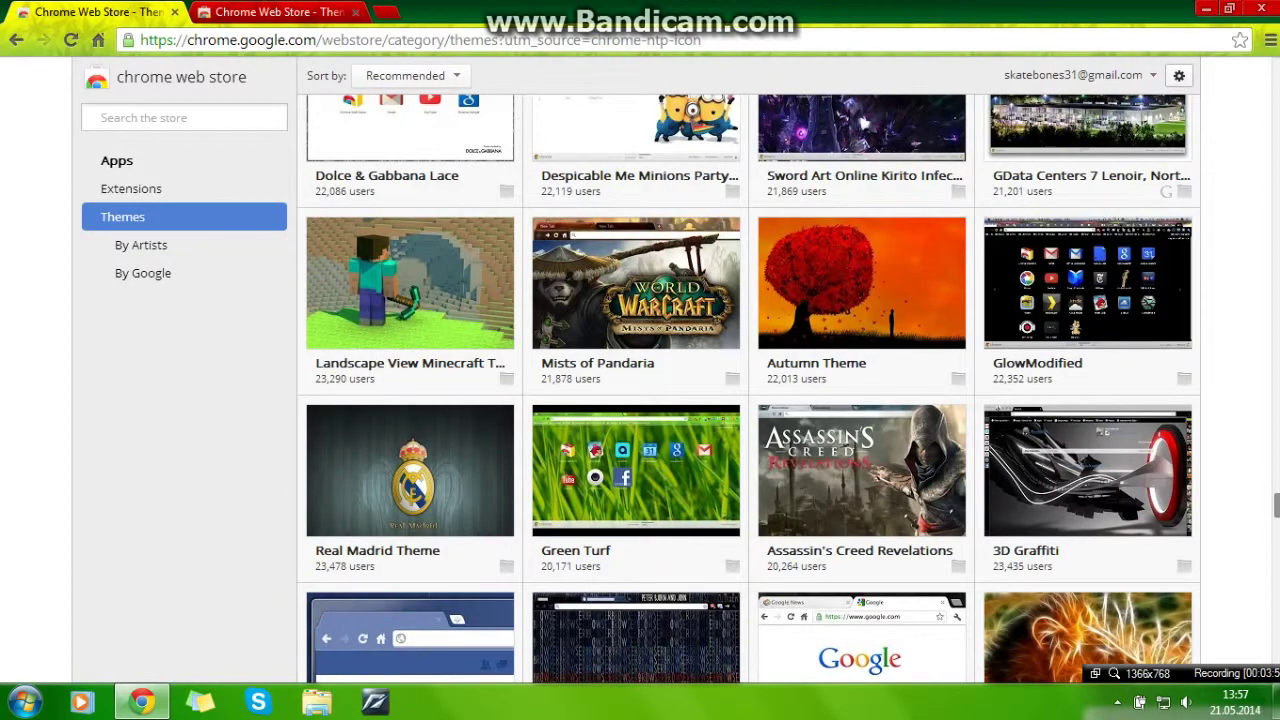
{"action": "mouse_move", "coordinate": [662, 491]}
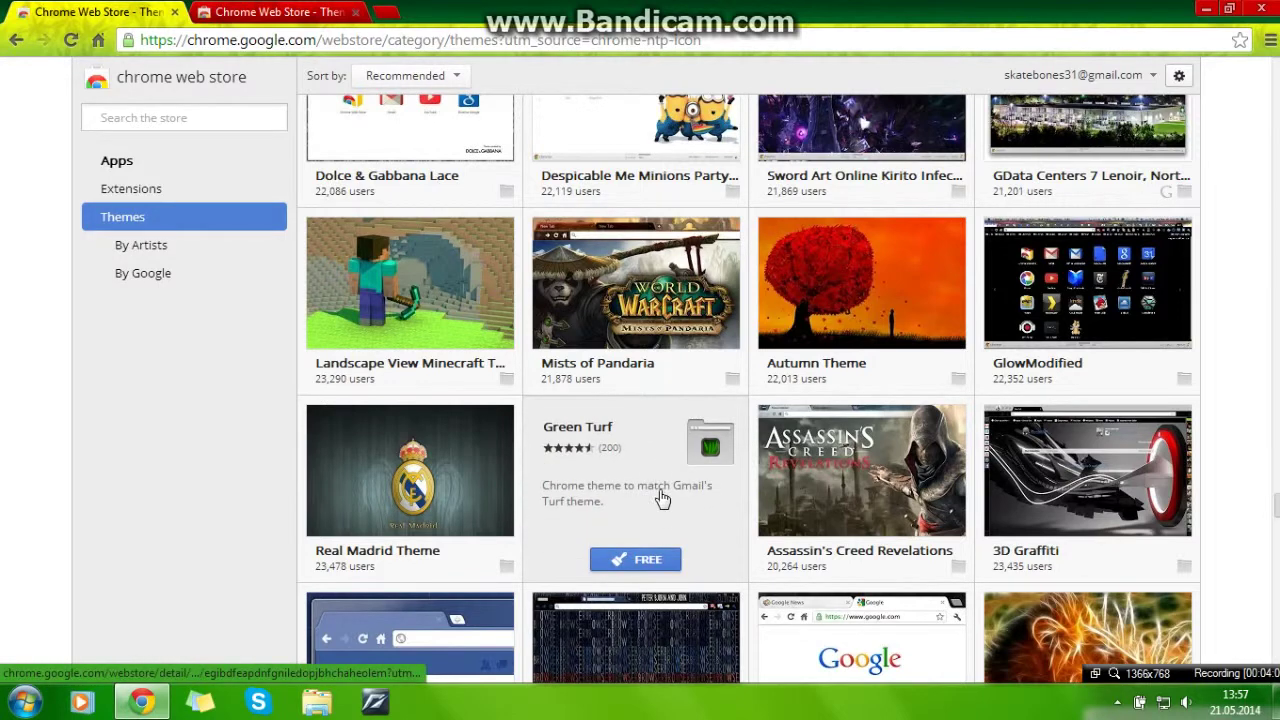
{"action": "left_click", "coordinate": [660, 561]}
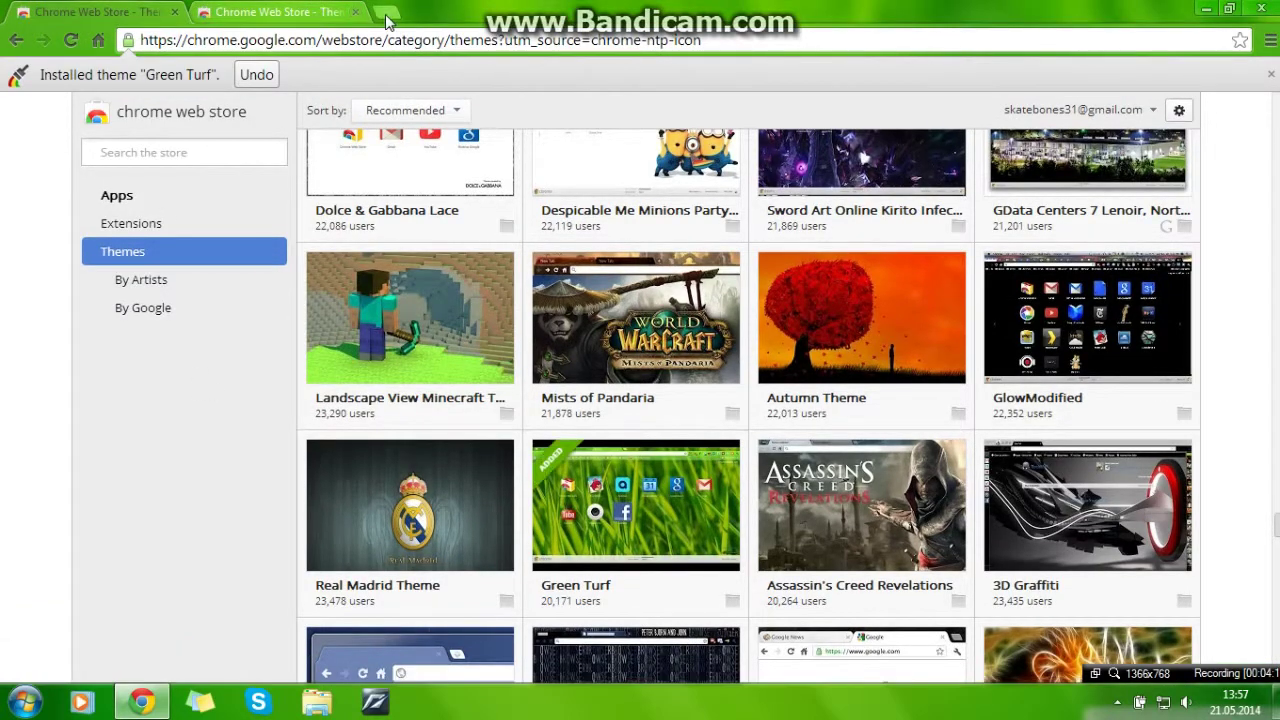
{"action": "left_click", "coordinate": [385, 14]}
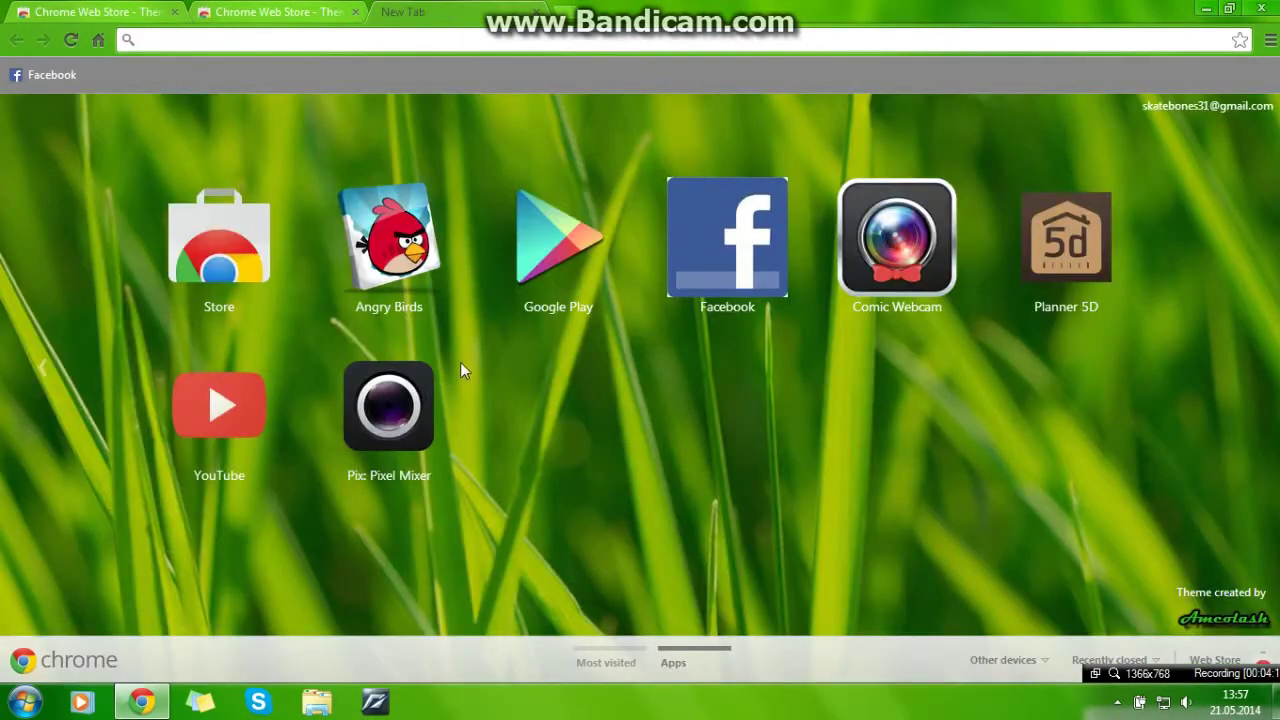